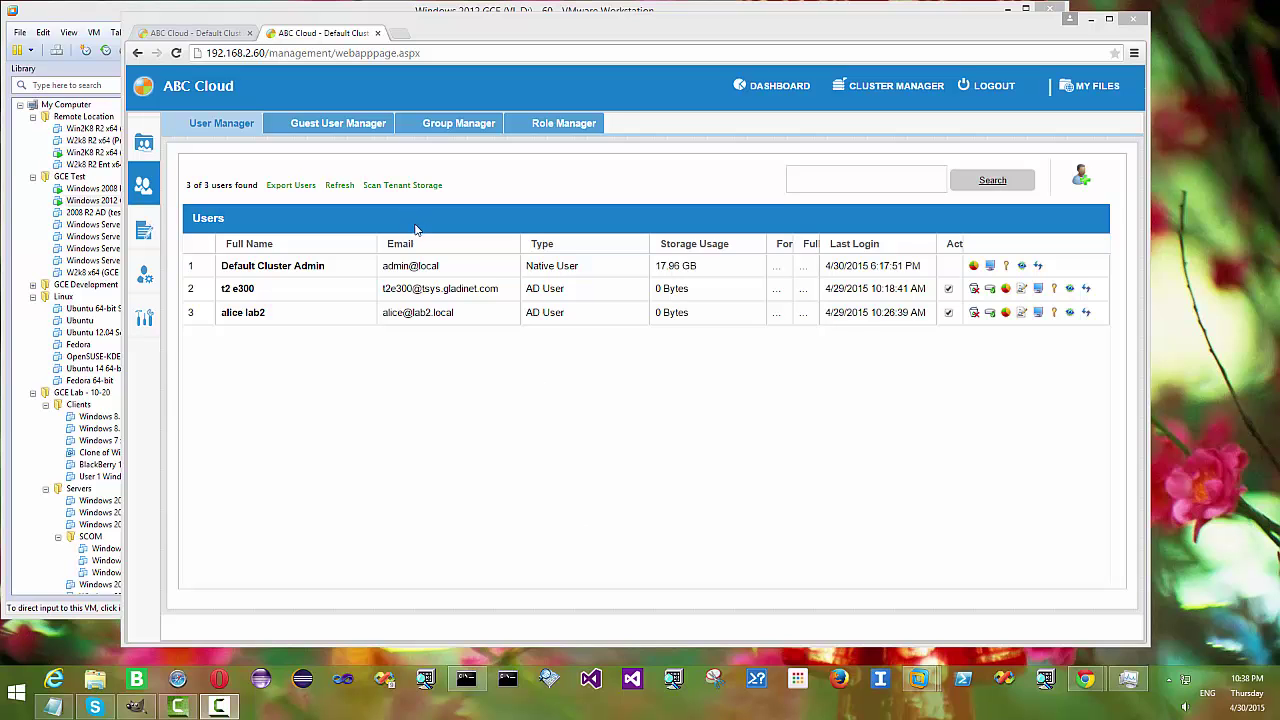
Arrange the portal and VMware Workstation windows and give focus to the virtual machine
drag(456, 34, 502, 34)
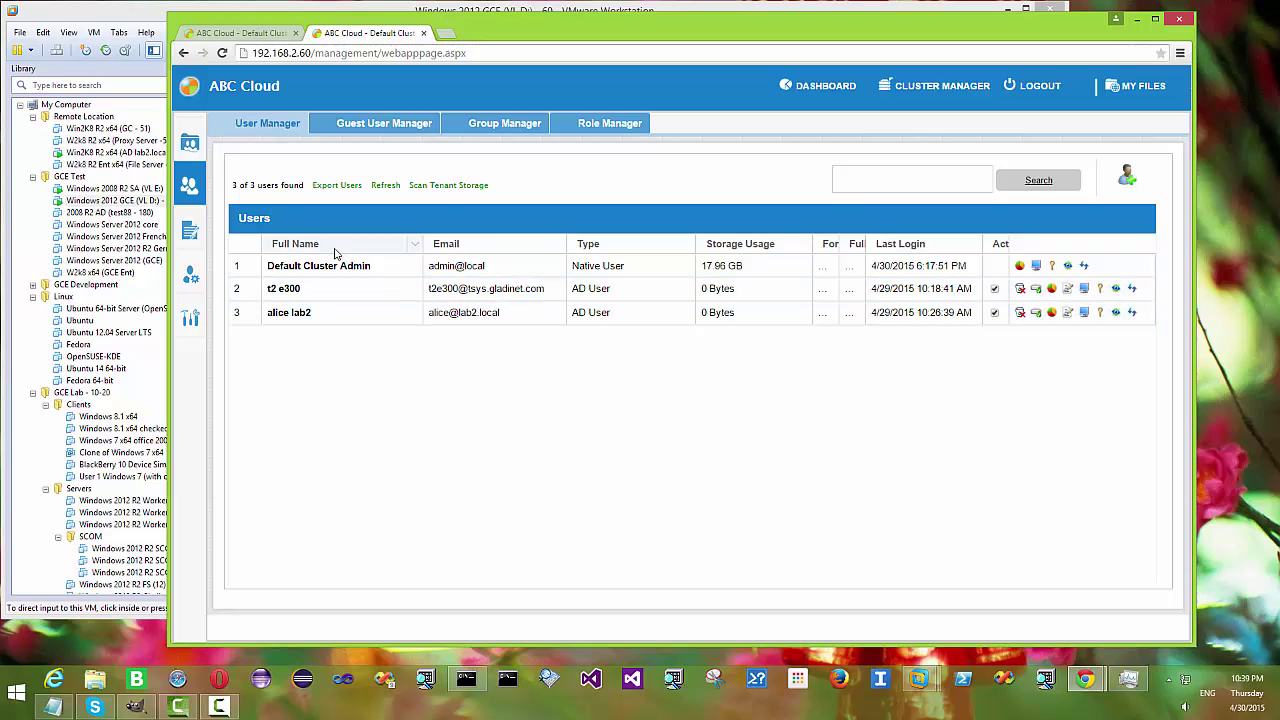
click(126, 14)
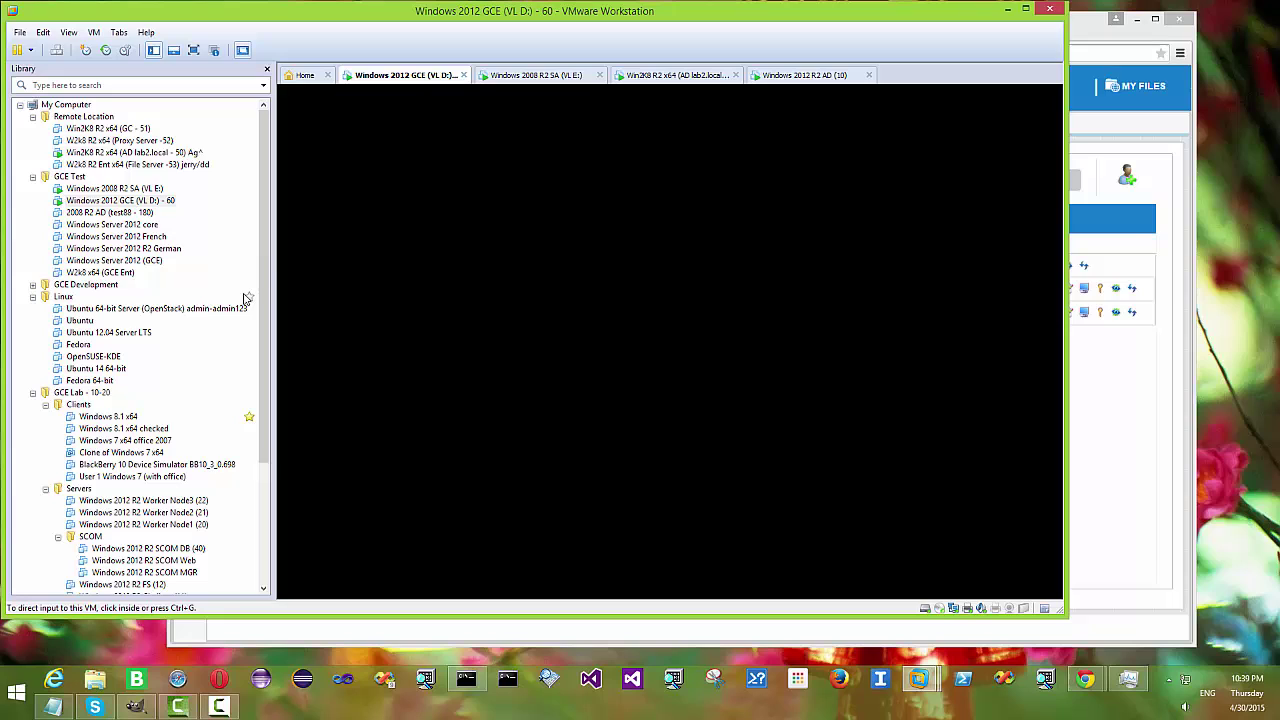
drag(262, 280, 262, 322)
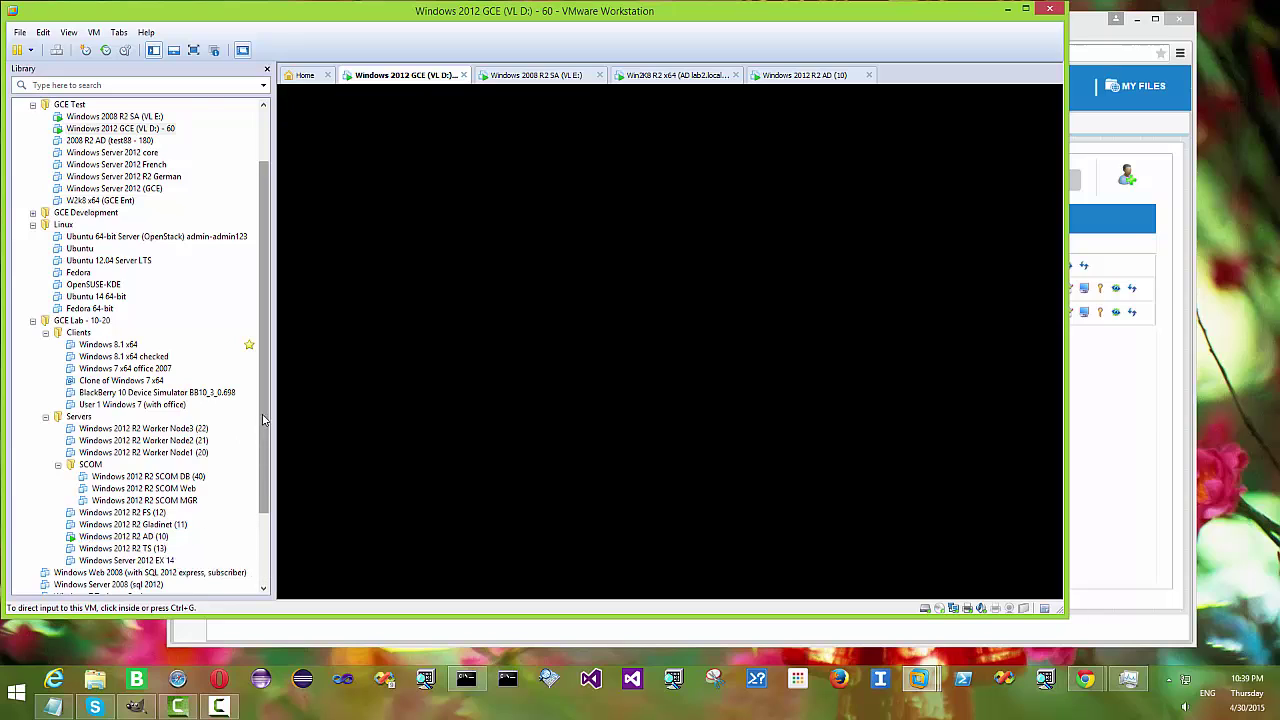
scroll(250, 440, up, 2)
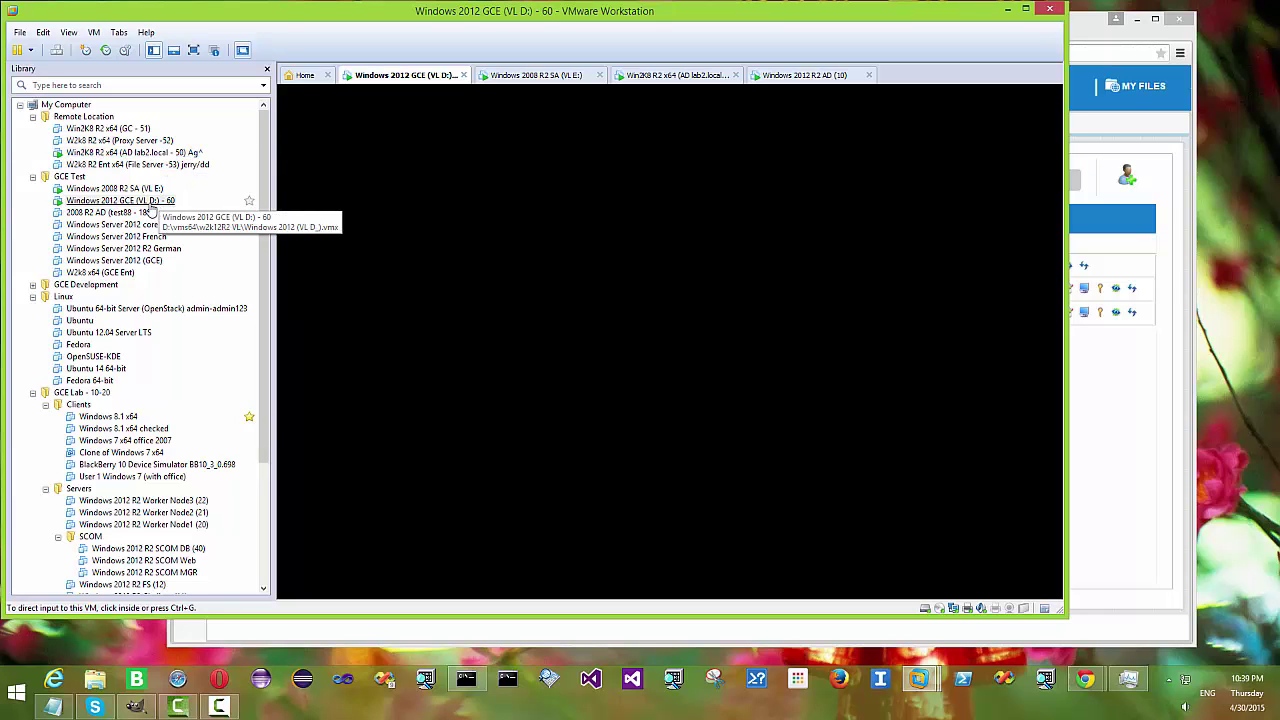
click(638, 328)
Open Tenant Administrators > Advanced > Active Directory Settings, showing tsys.gladinet.com and lab2.local
click(1118, 434)
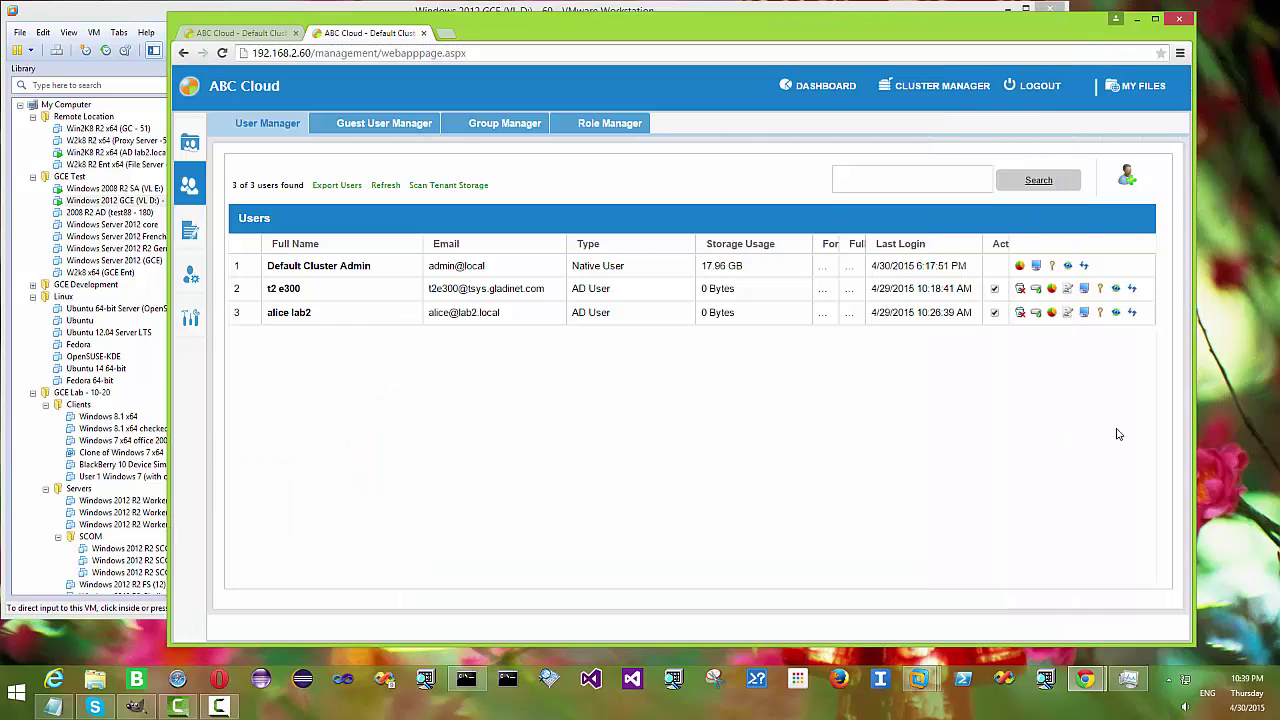
mouse_move(192, 276)
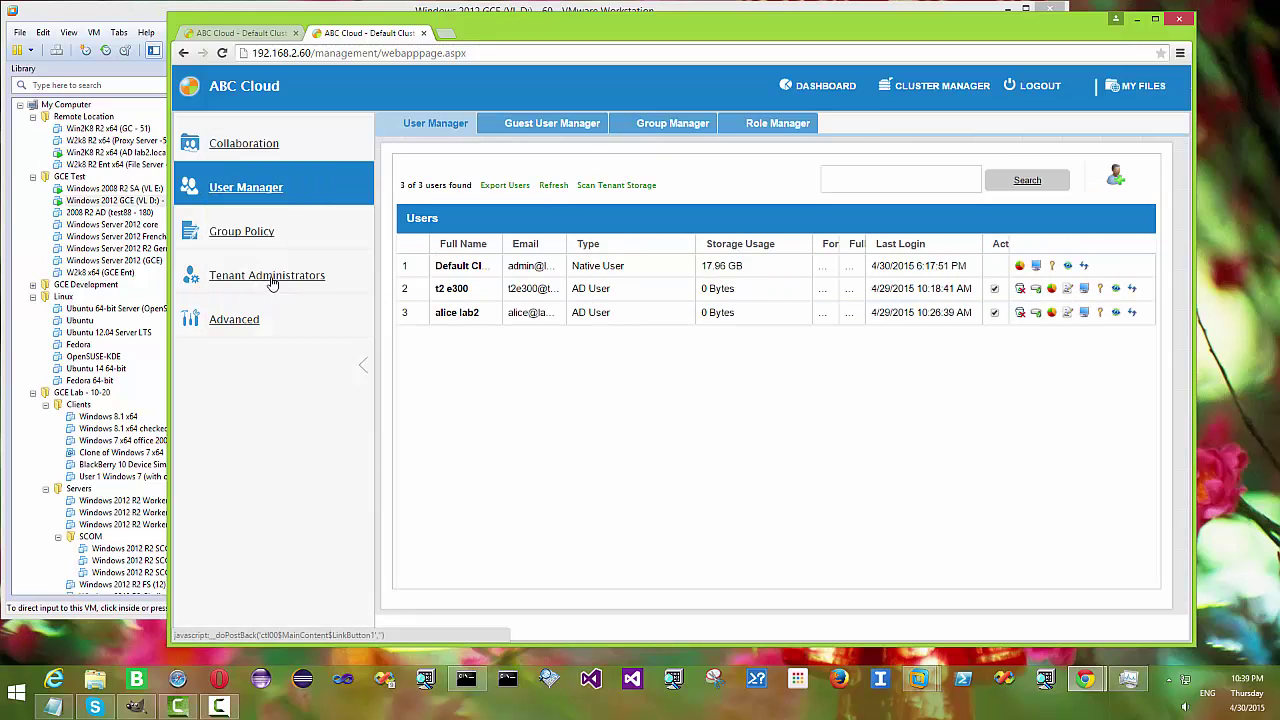
click(272, 277)
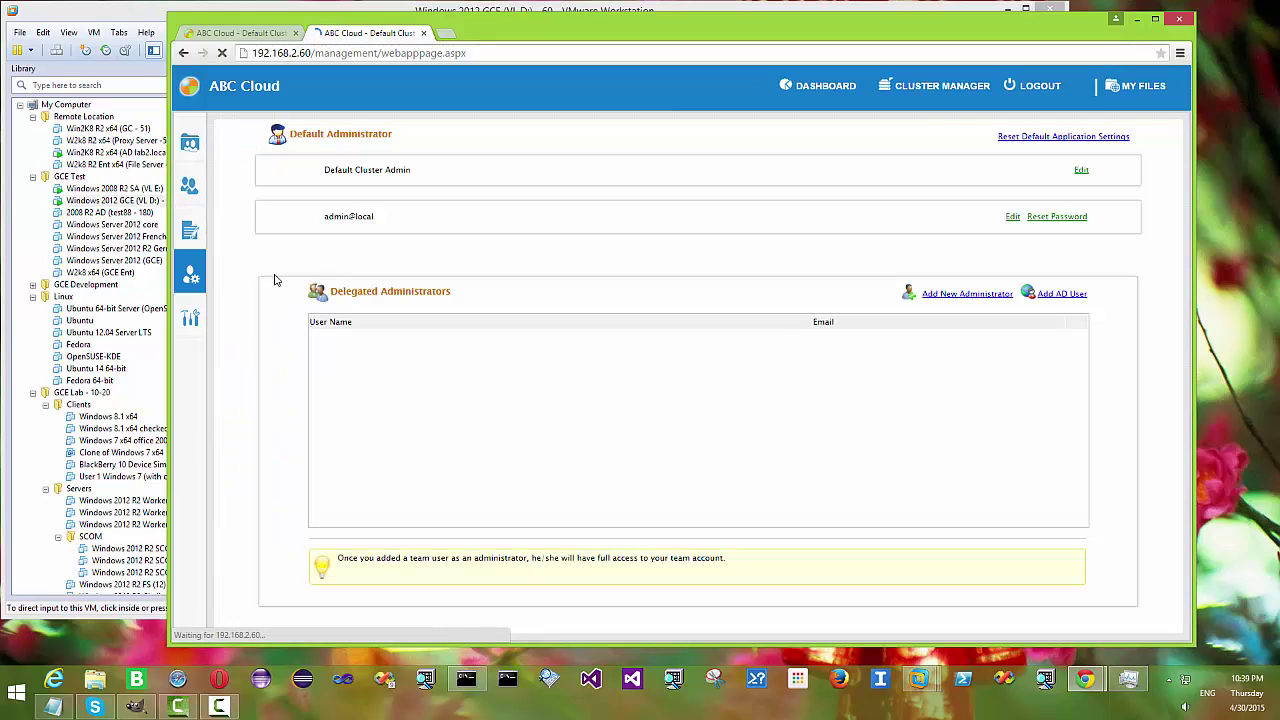
mouse_move(228, 300)
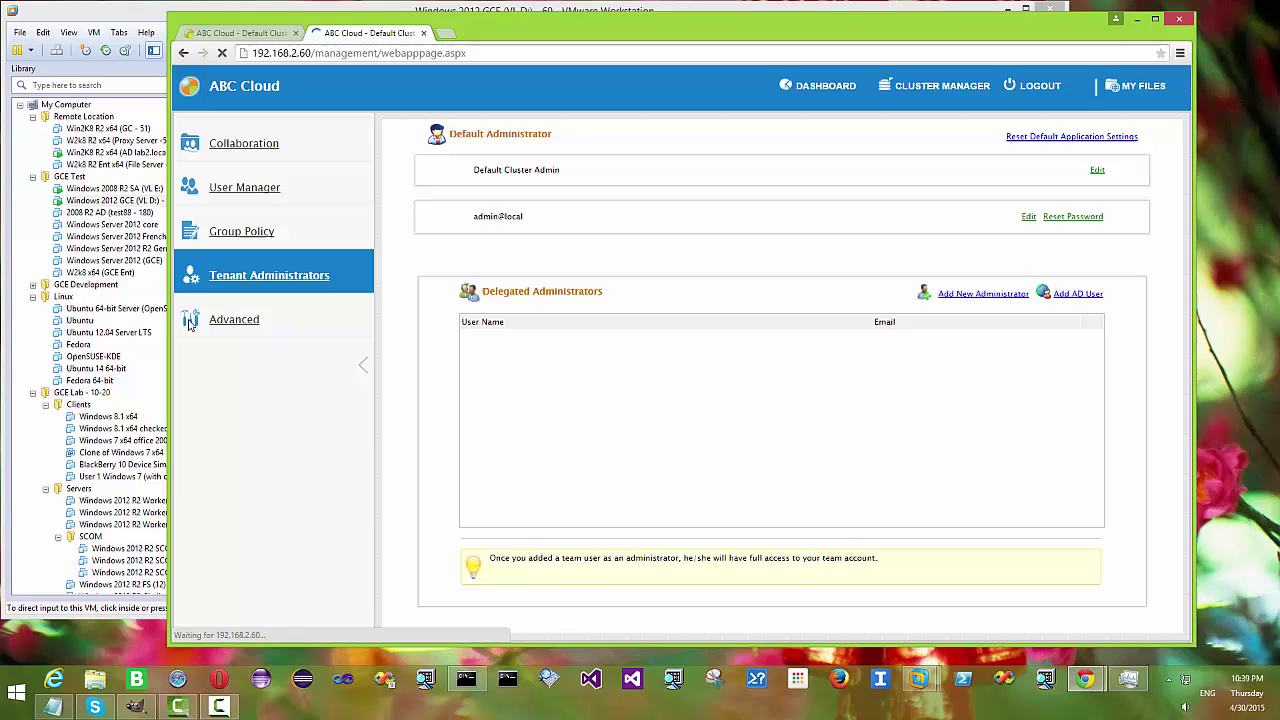
click(230, 322)
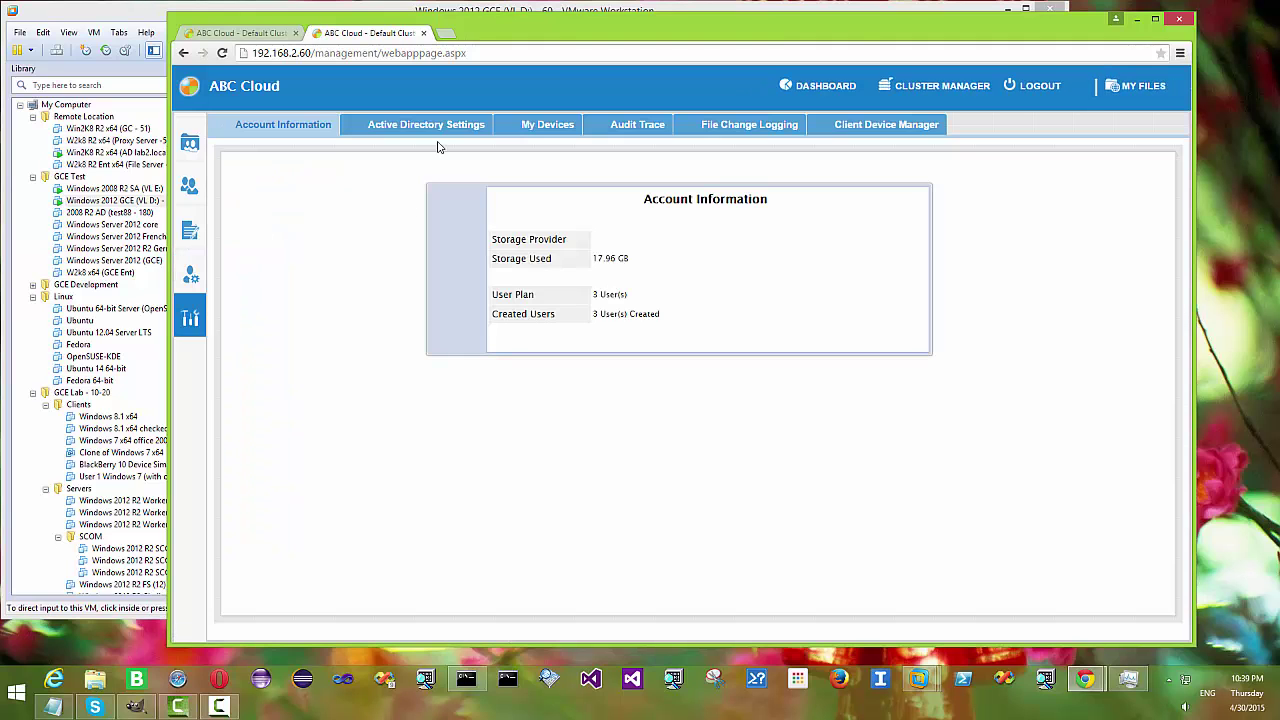
click(438, 128)
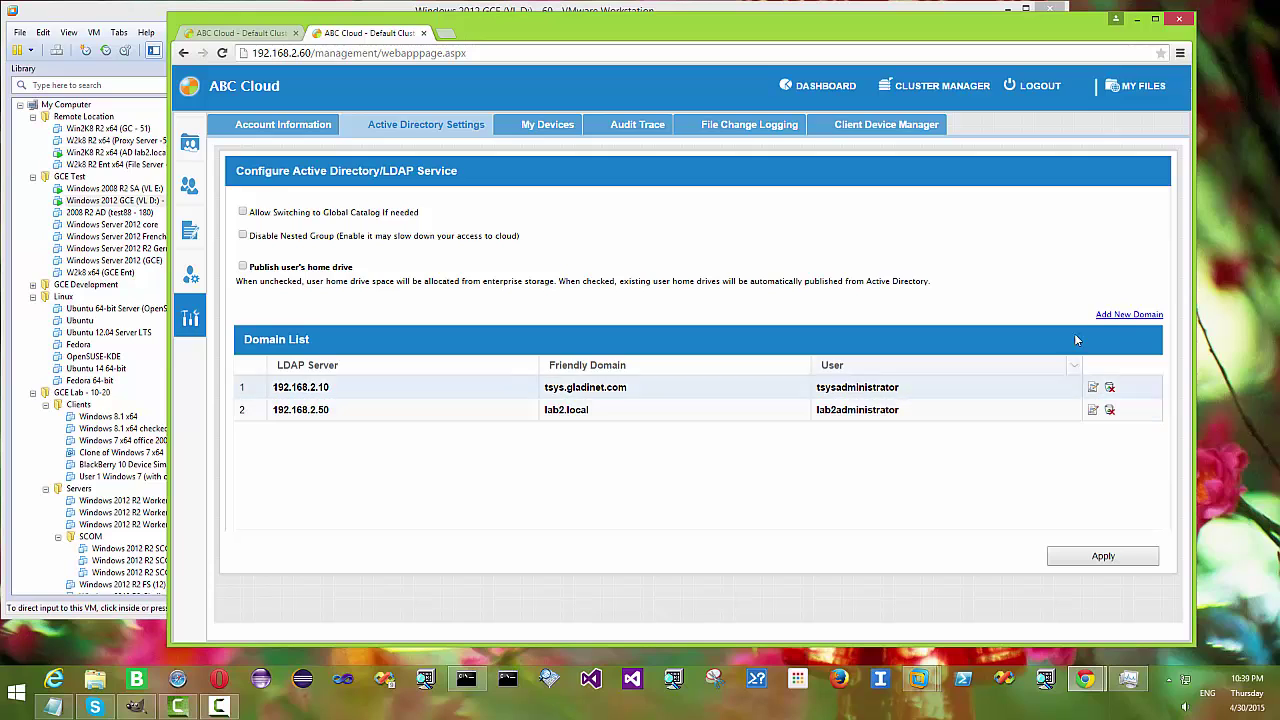
click(1118, 316)
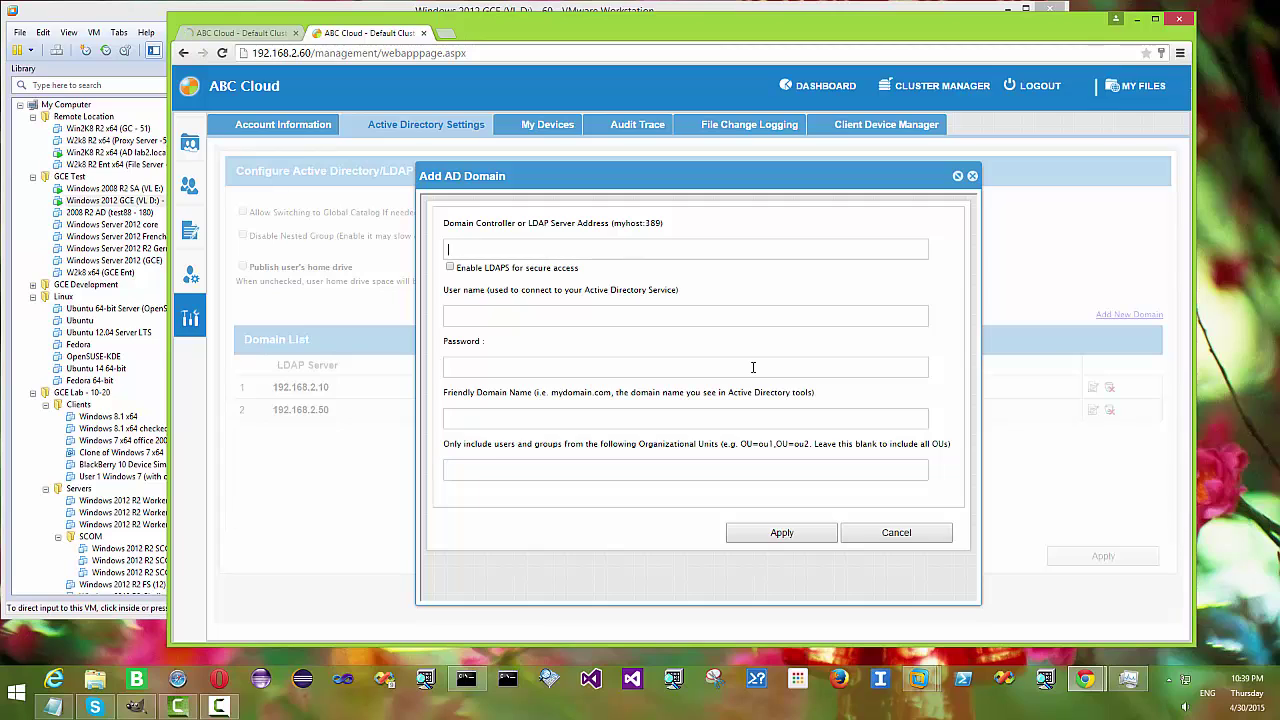
click(515, 316)
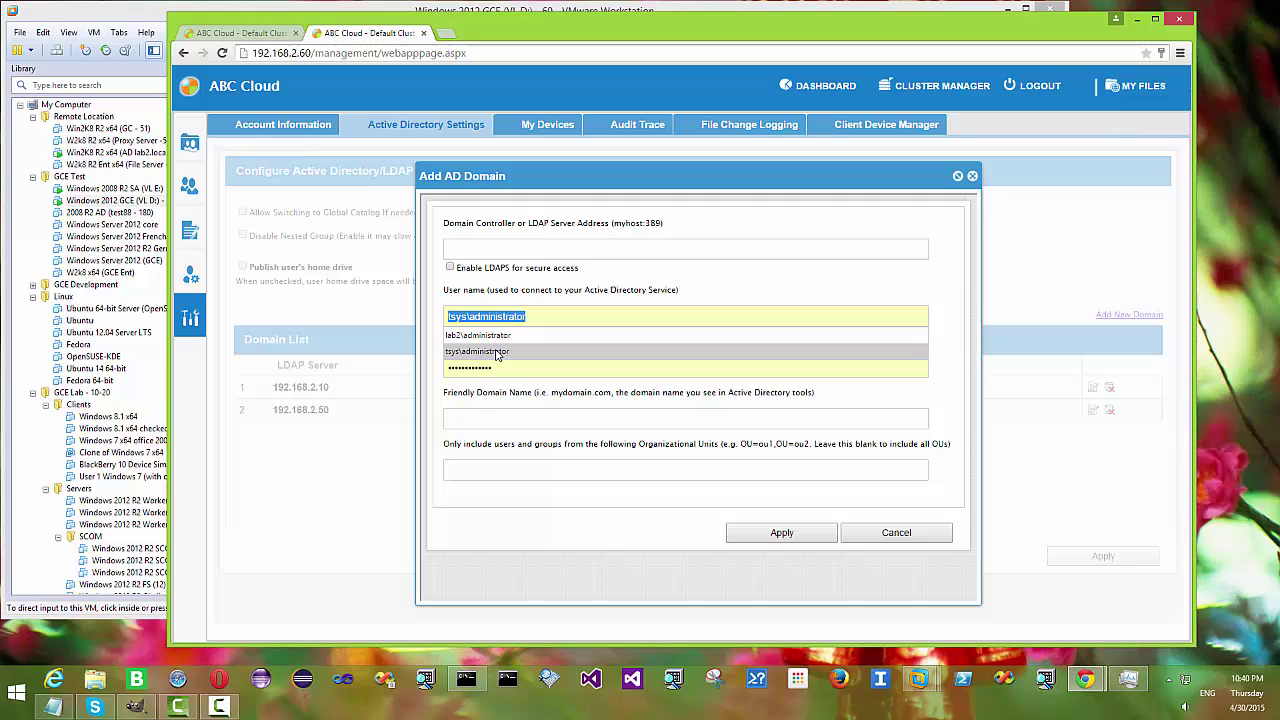
click(545, 250)
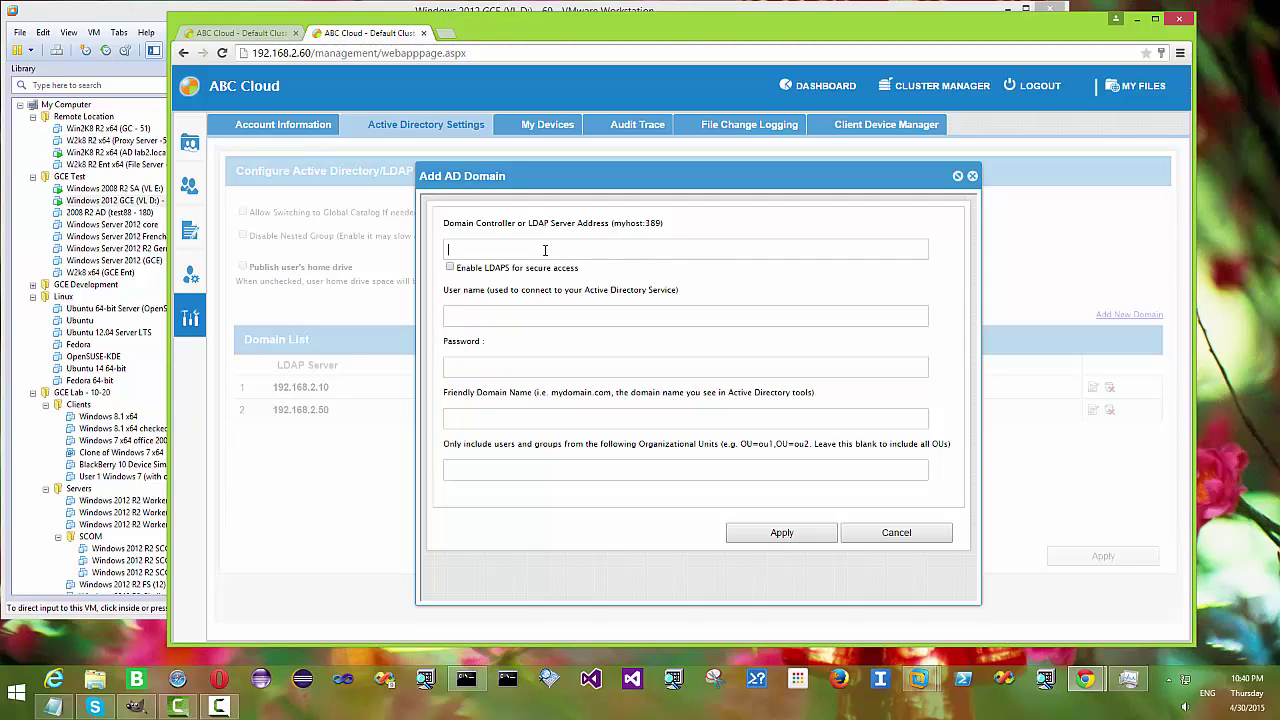
click(905, 538)
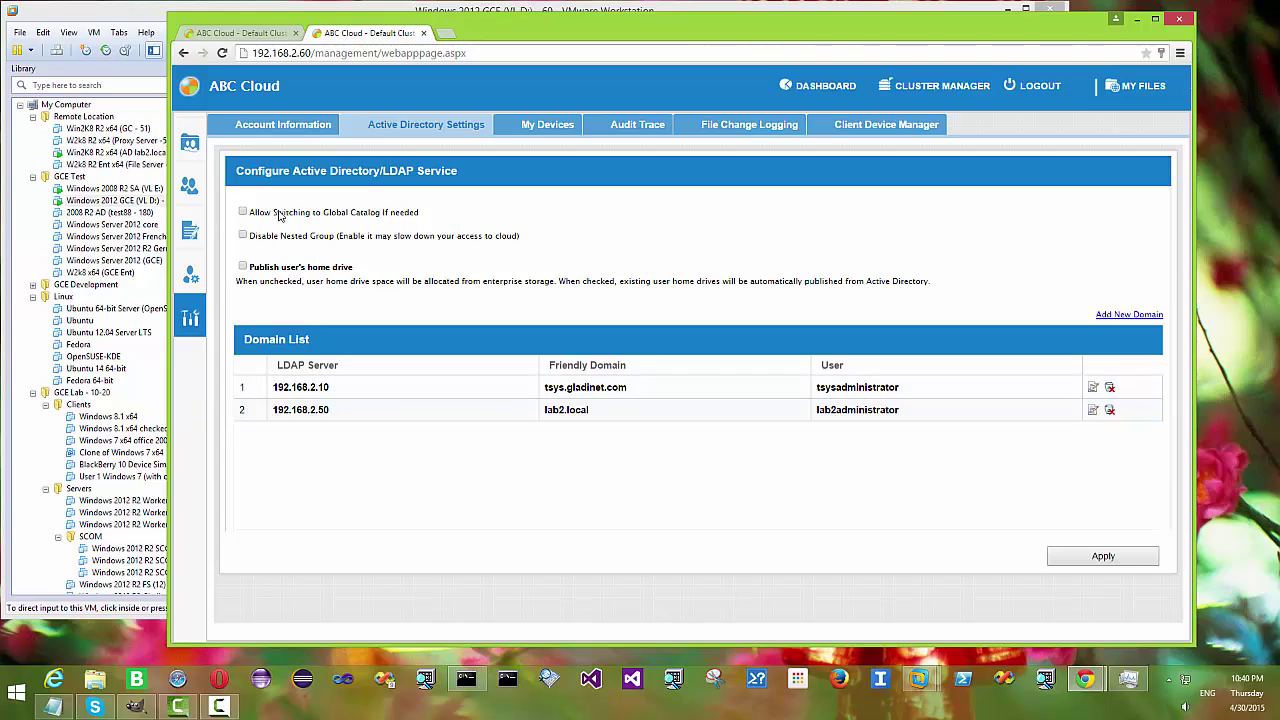
In User Manager, check the AD (LDAP) import's domain list, then cancel without adding users
mouse_move(213, 180)
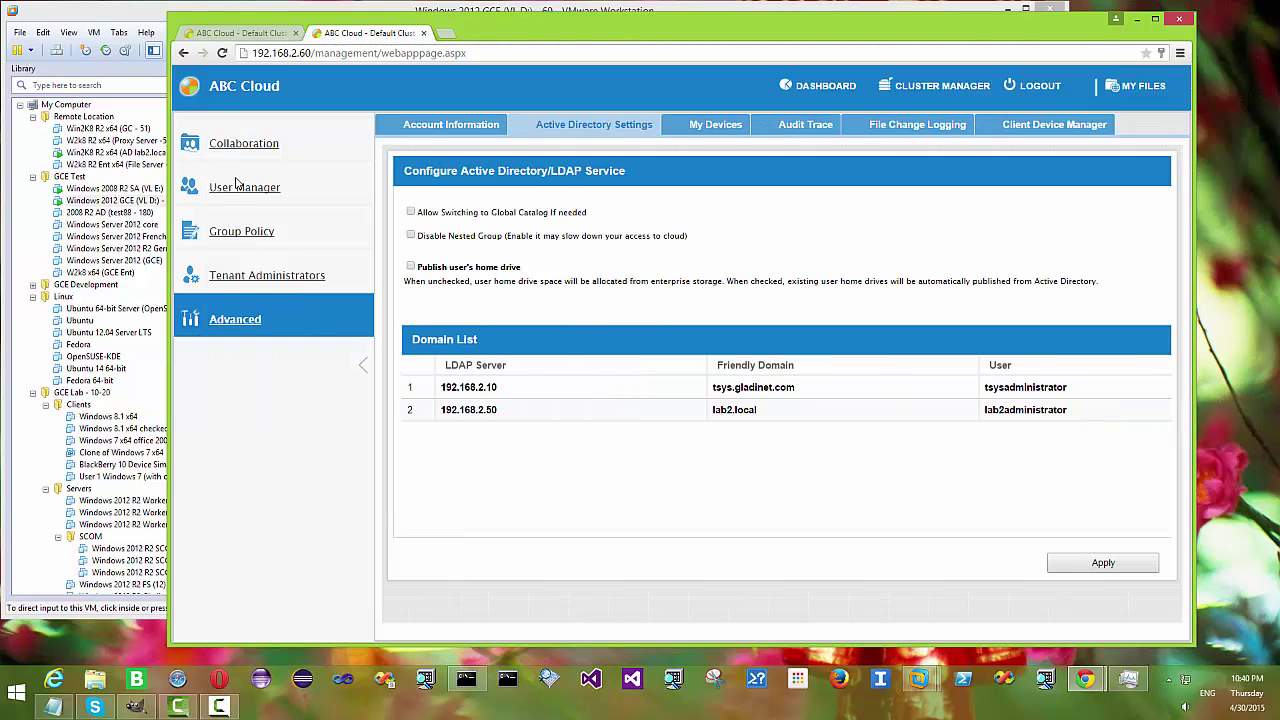
click(240, 192)
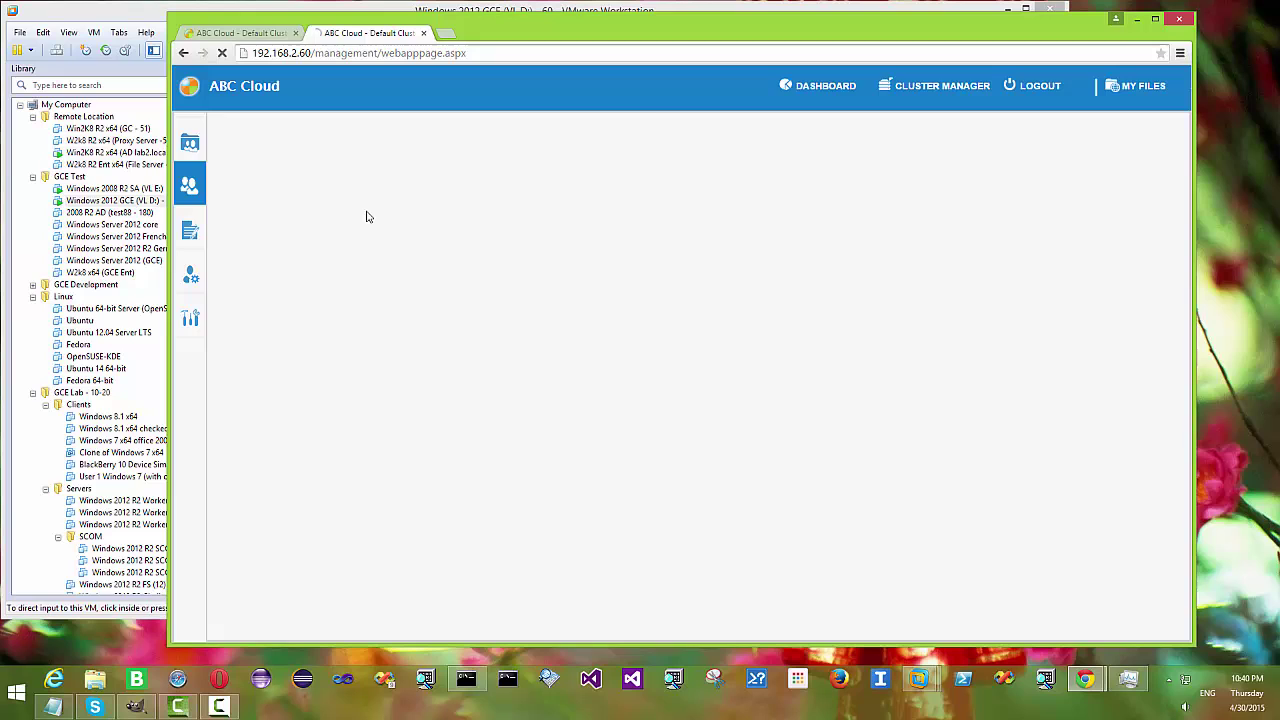
click(1126, 178)
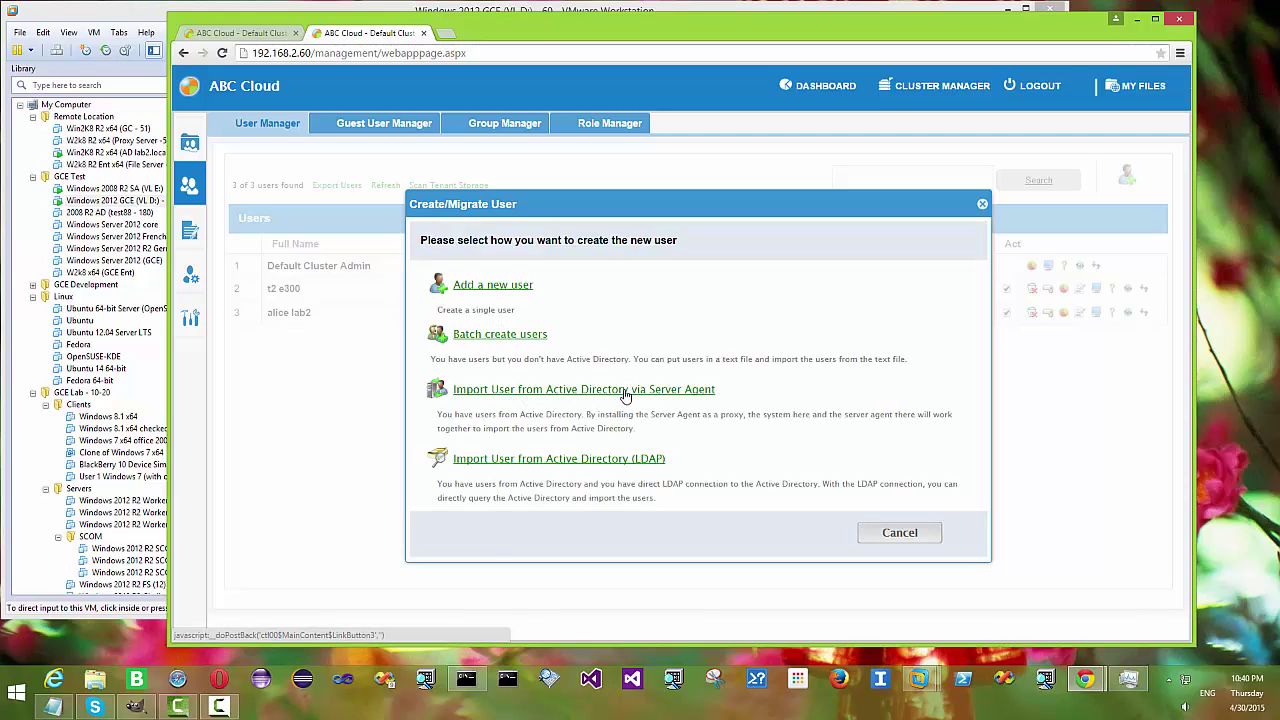
click(583, 459)
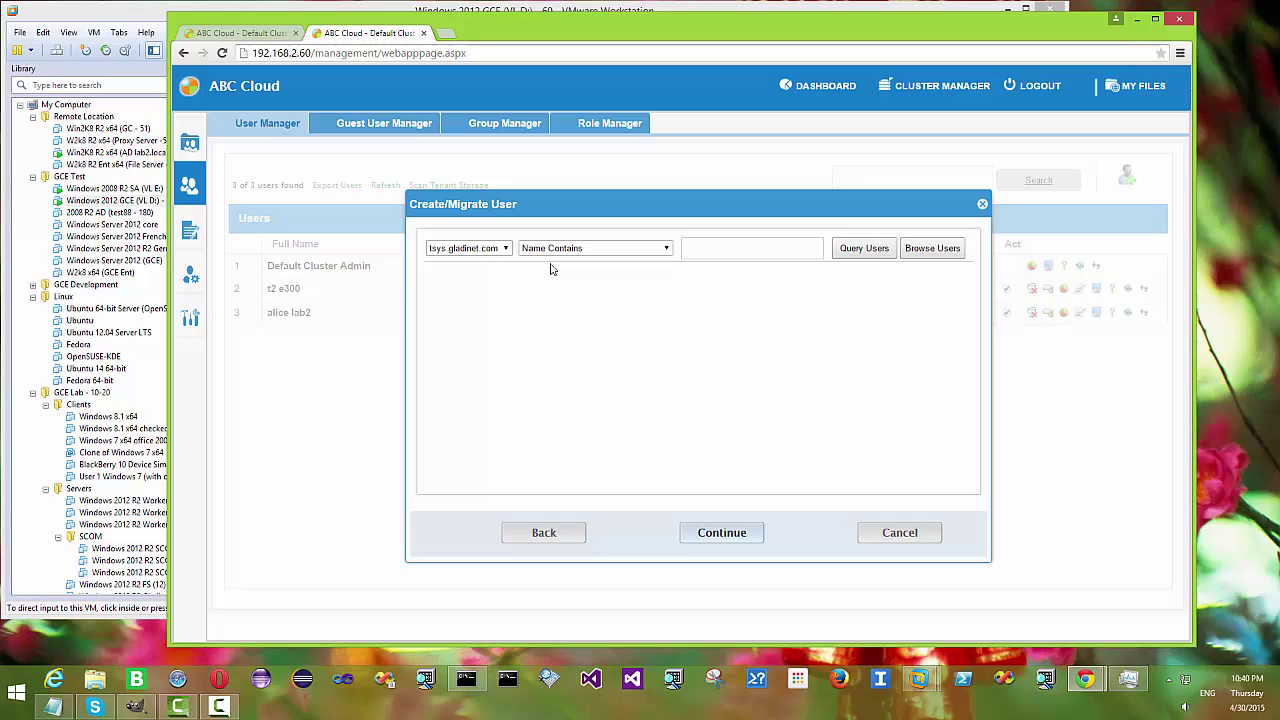
click(489, 250)
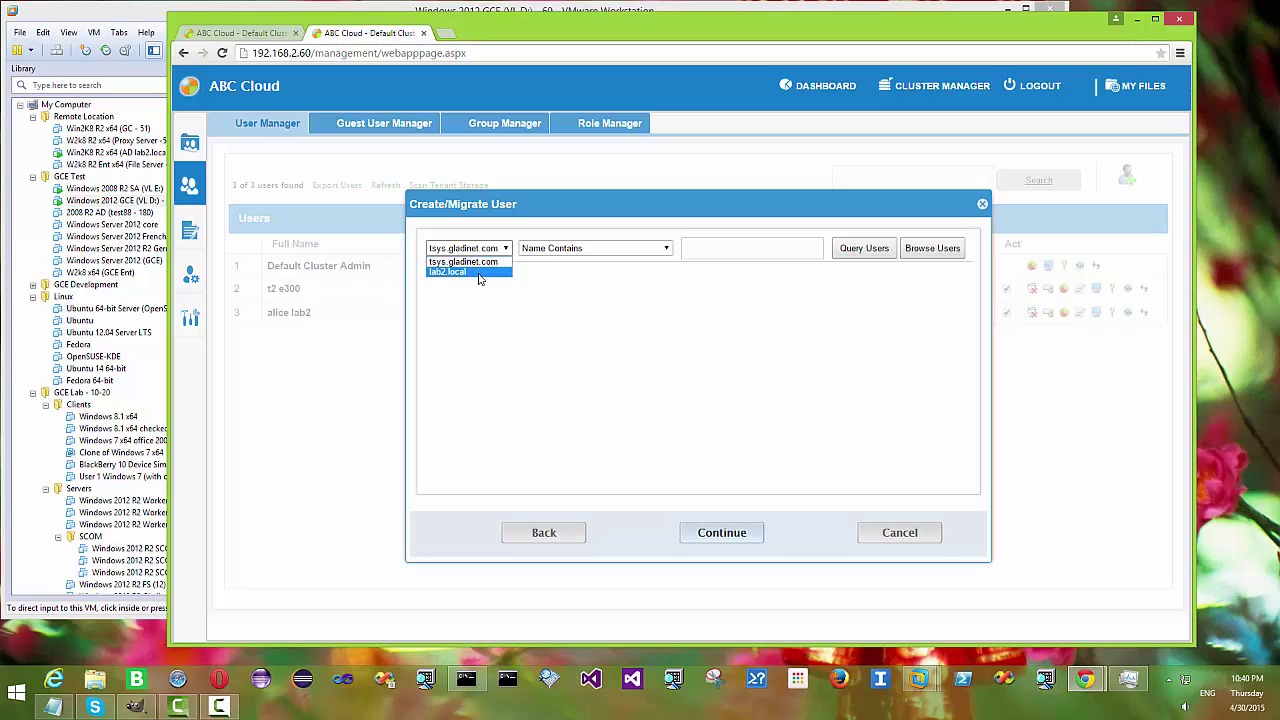
click(900, 532)
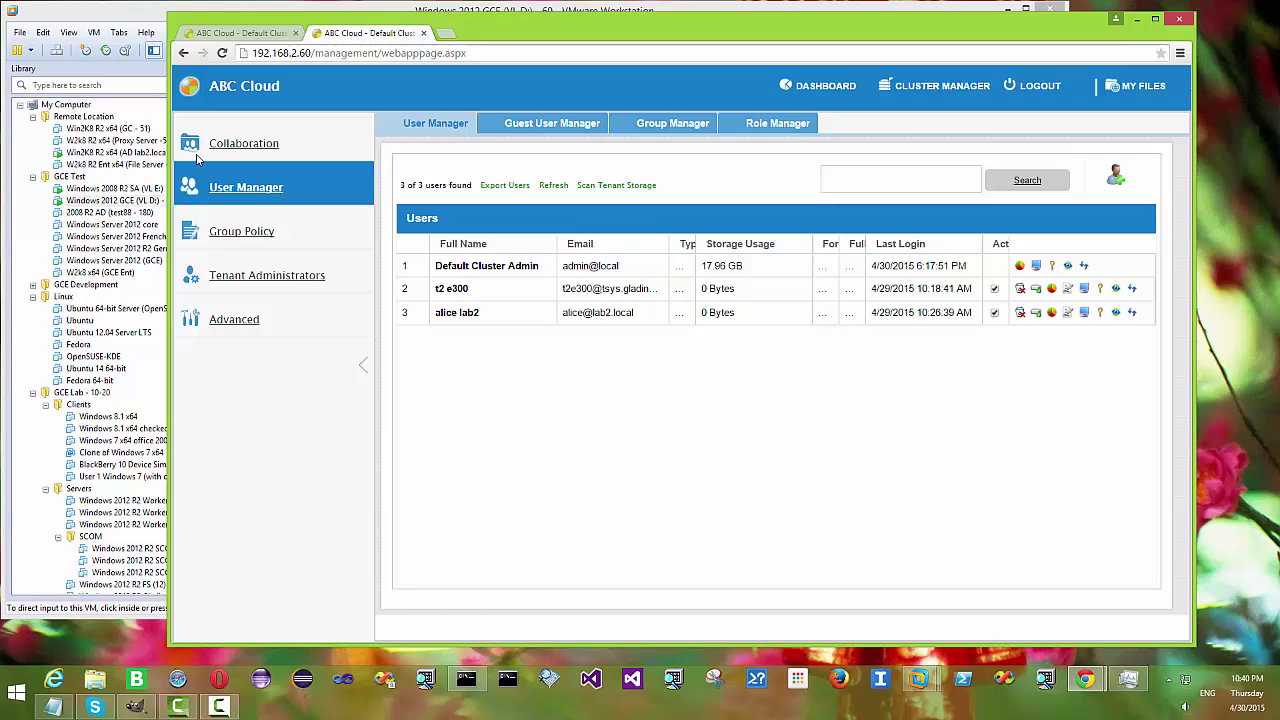
Edit TeamFolder1 and start adding AD members from the tsys.gladinet.com domain
click(238, 143)
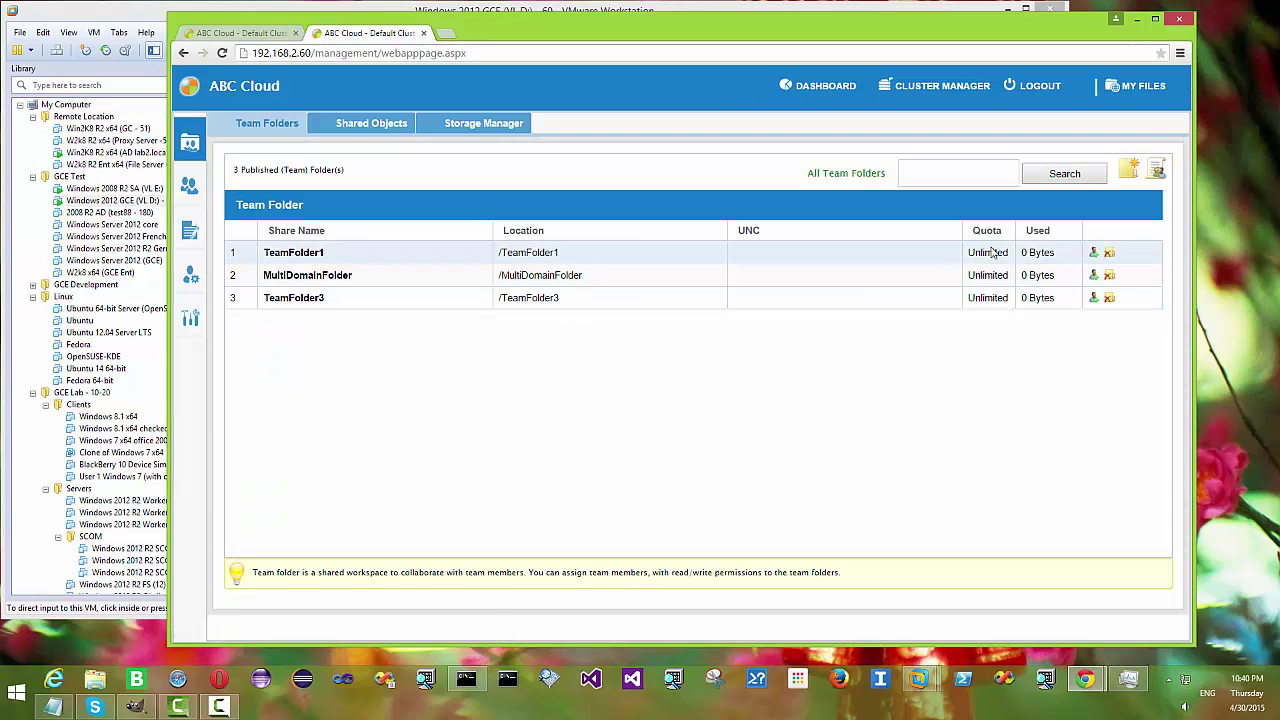
click(1093, 254)
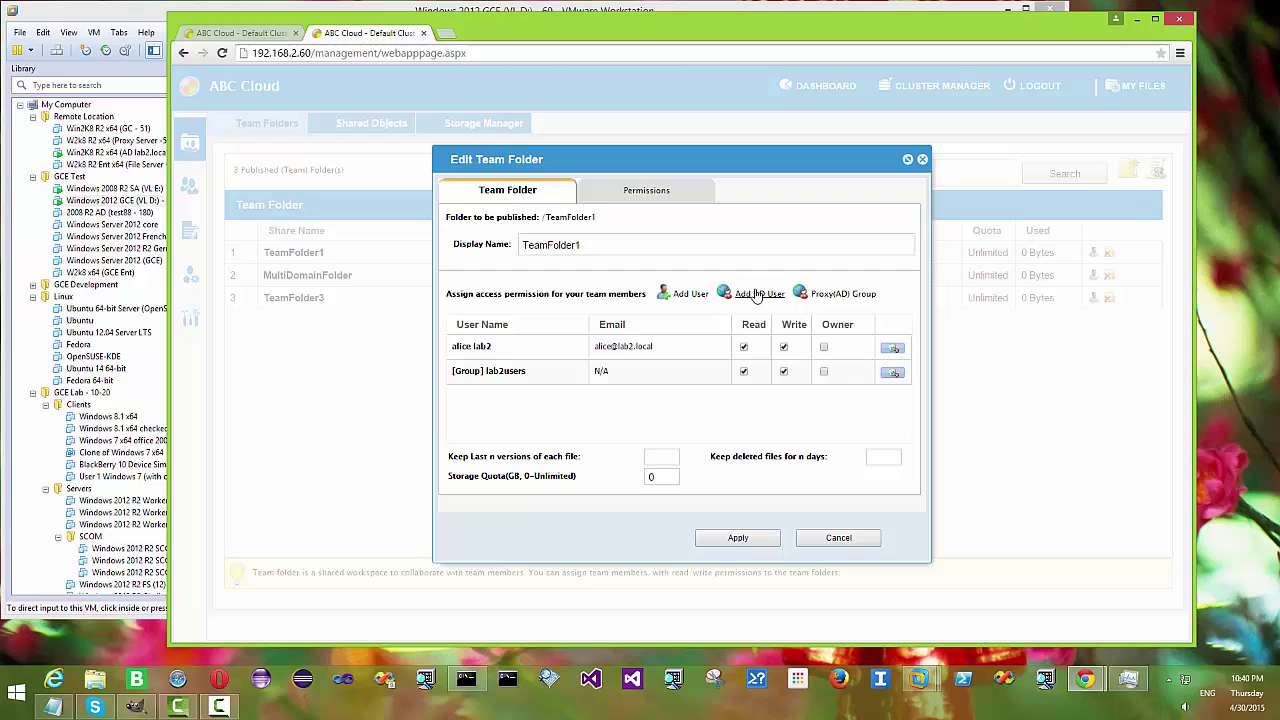
click(760, 297)
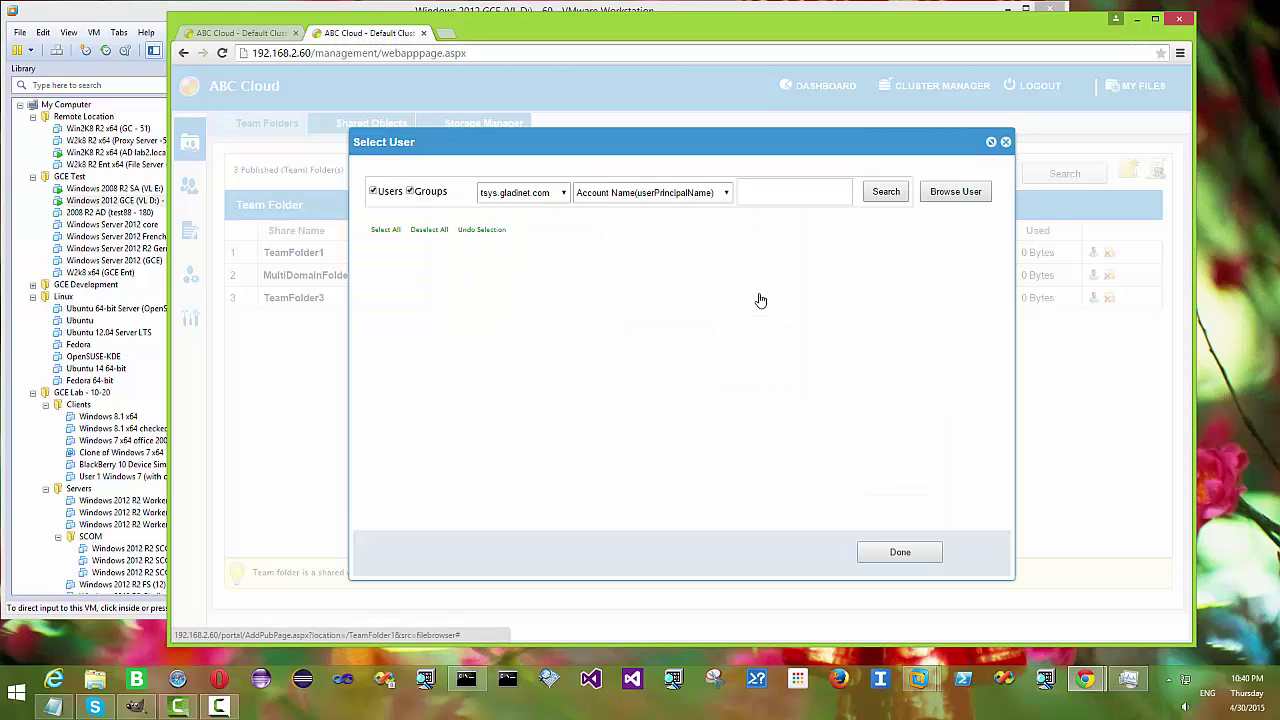
click(558, 195)
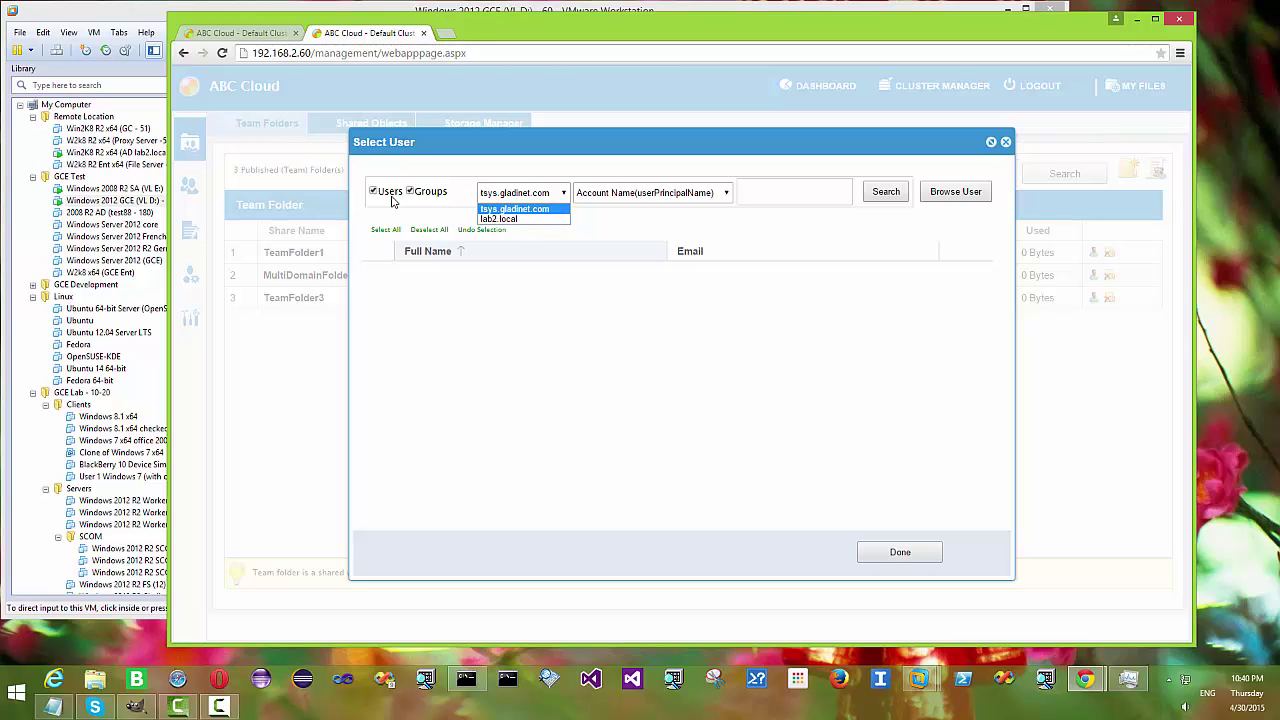
click(527, 210)
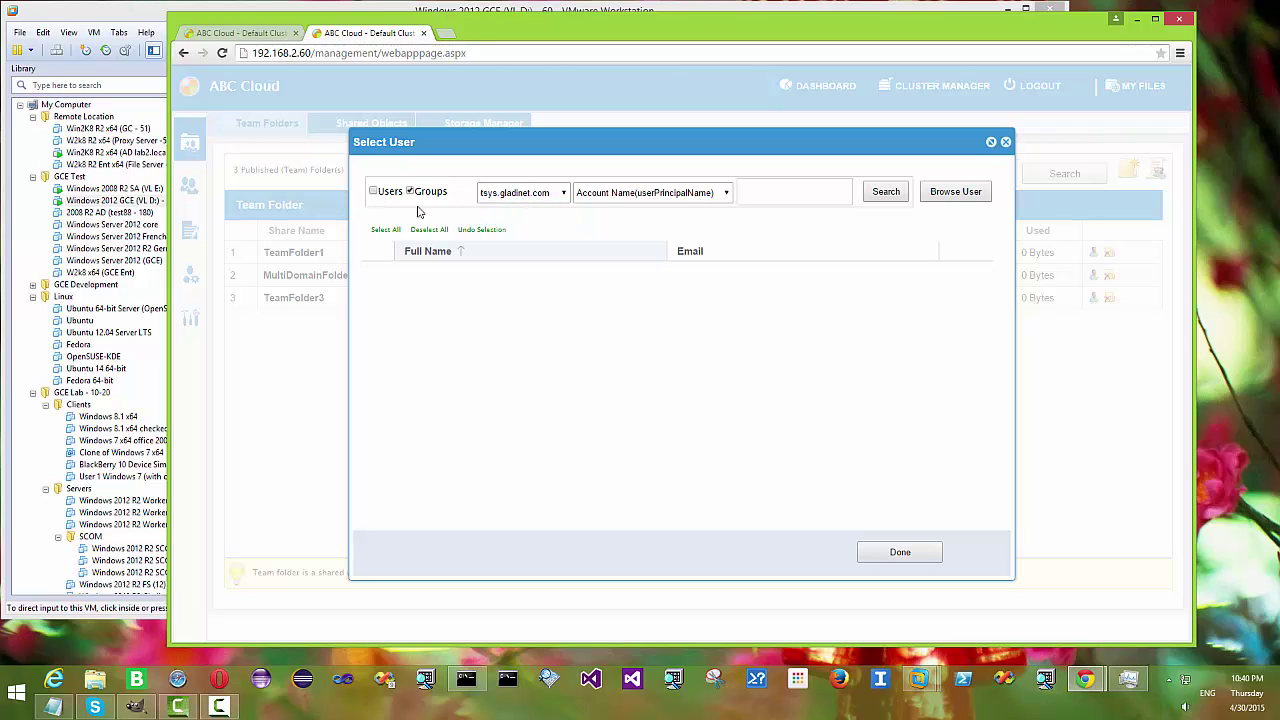
Search tsys.gladinet.com groups by sAMAccountName for 'ts' to find tsysuser
click(725, 193)
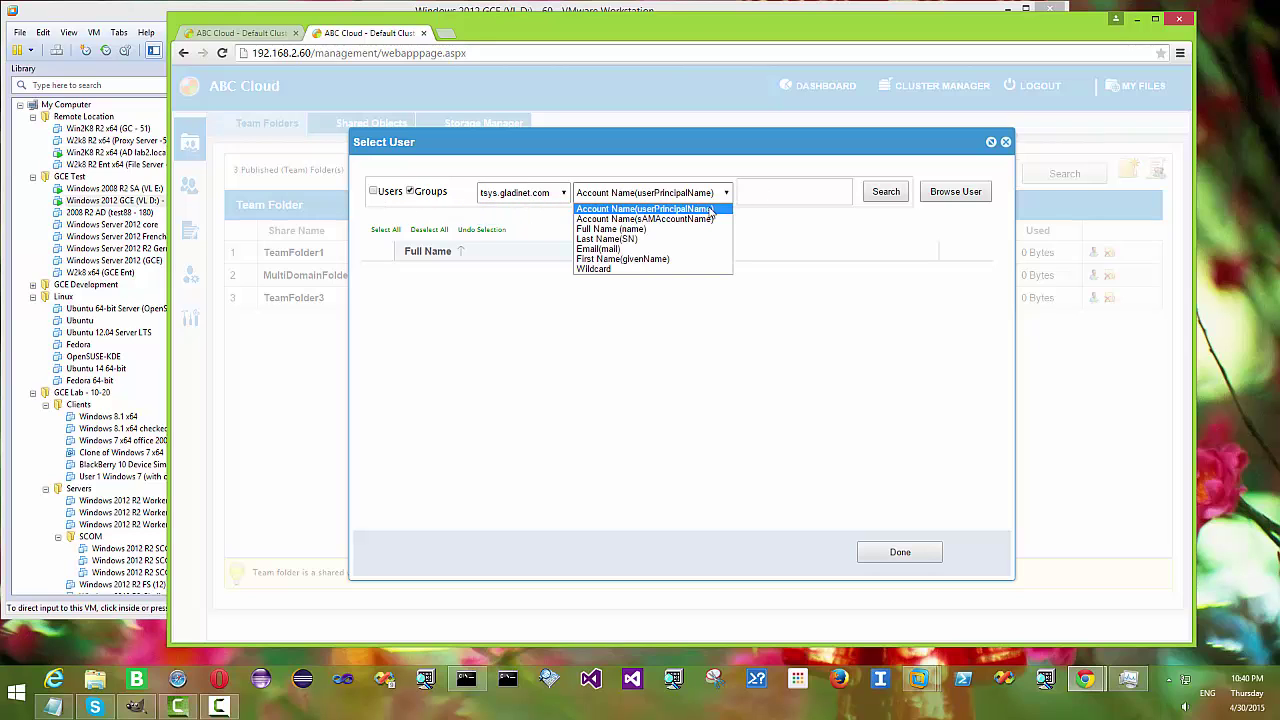
click(628, 271)
click(720, 194)
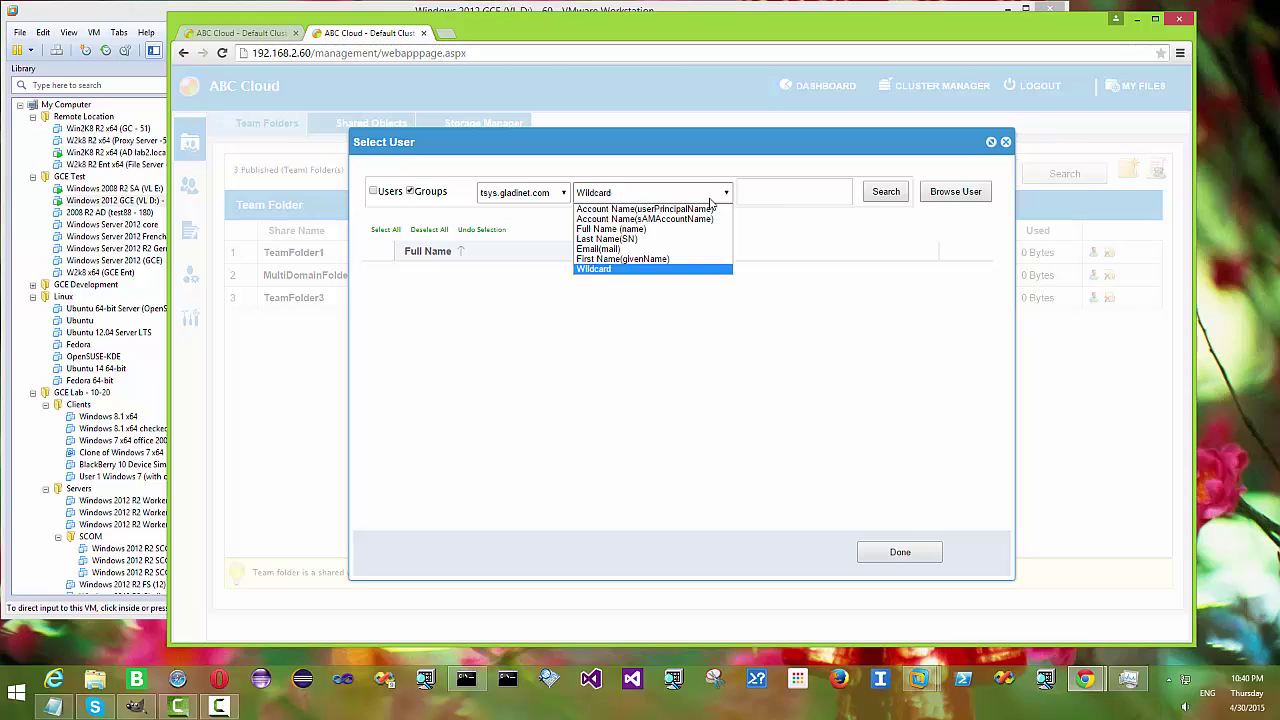
click(672, 220)
click(772, 191)
text(tsysuser)
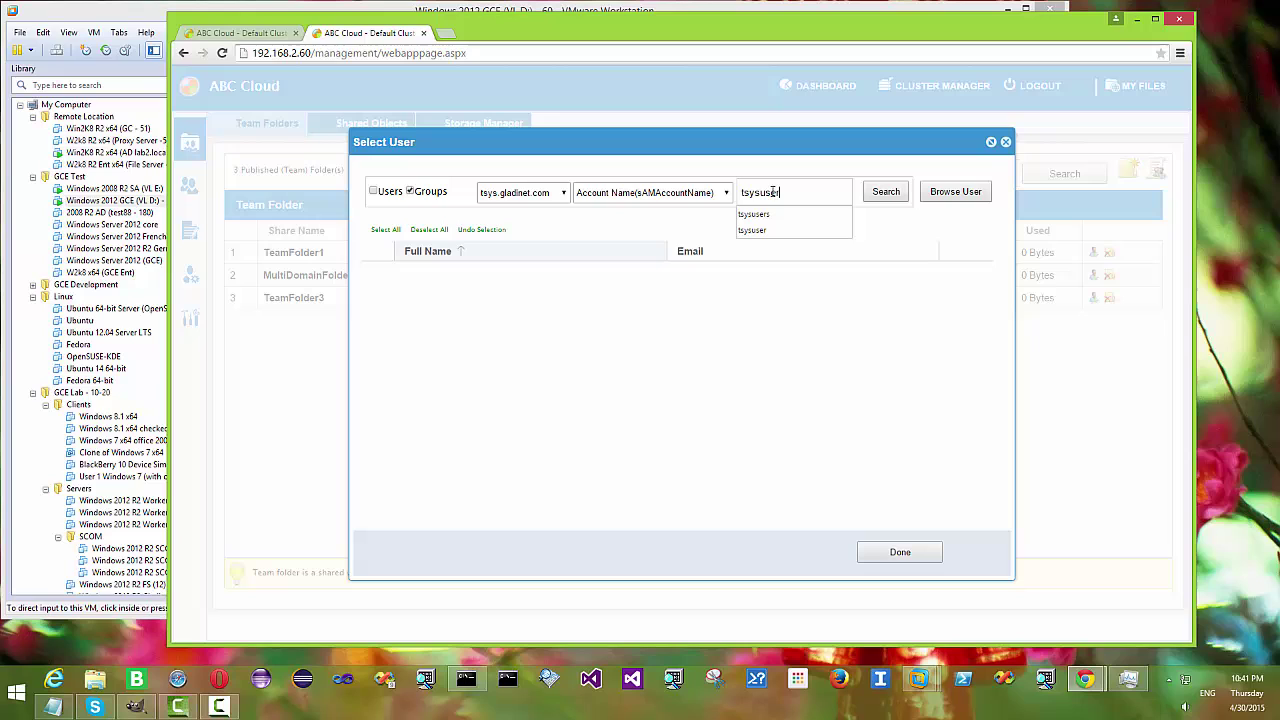
click(886, 192)
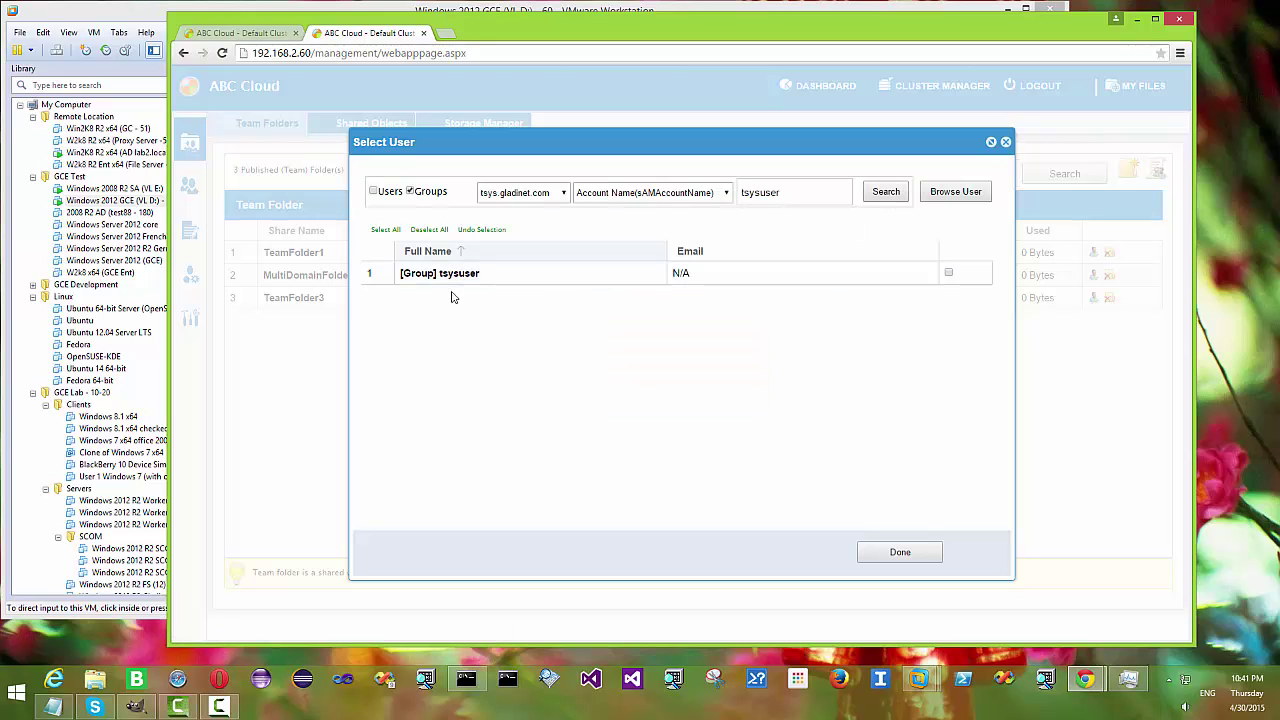
Switch the domain to lab2.local, search 'la', and add the lab2users group
click(563, 195)
click(526, 219)
drag(793, 192, 687, 199)
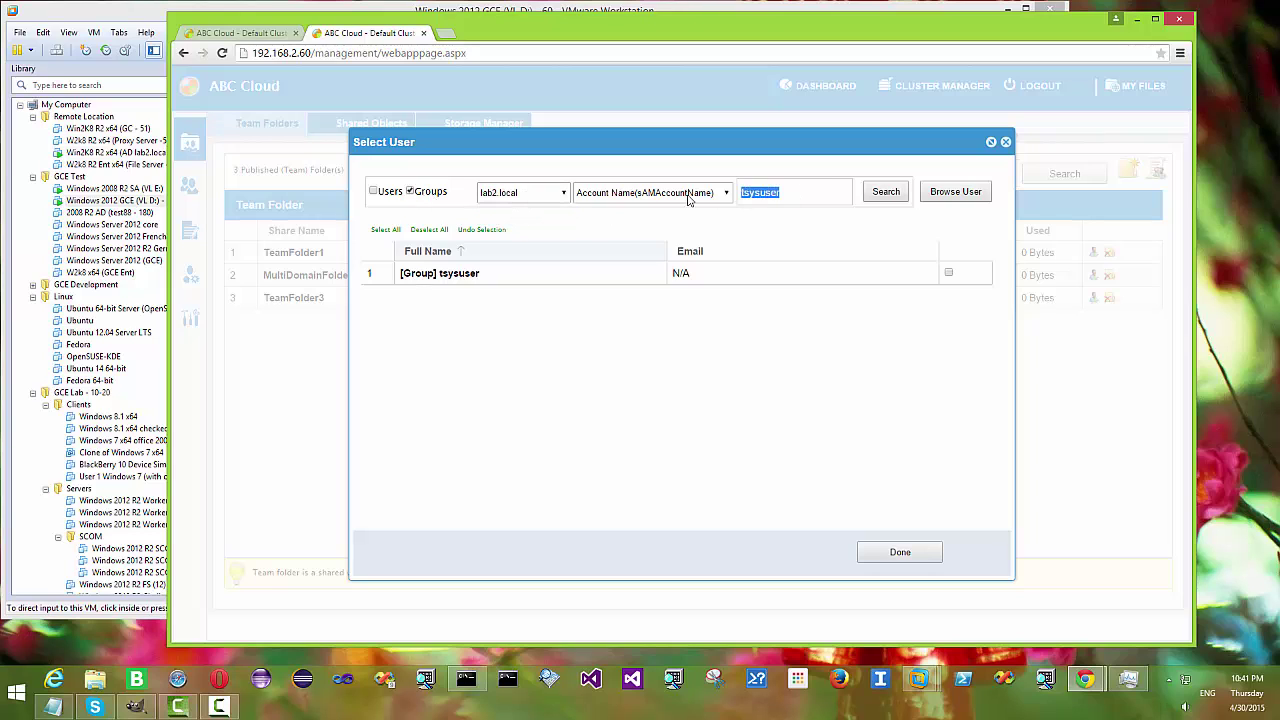
text(lab2)
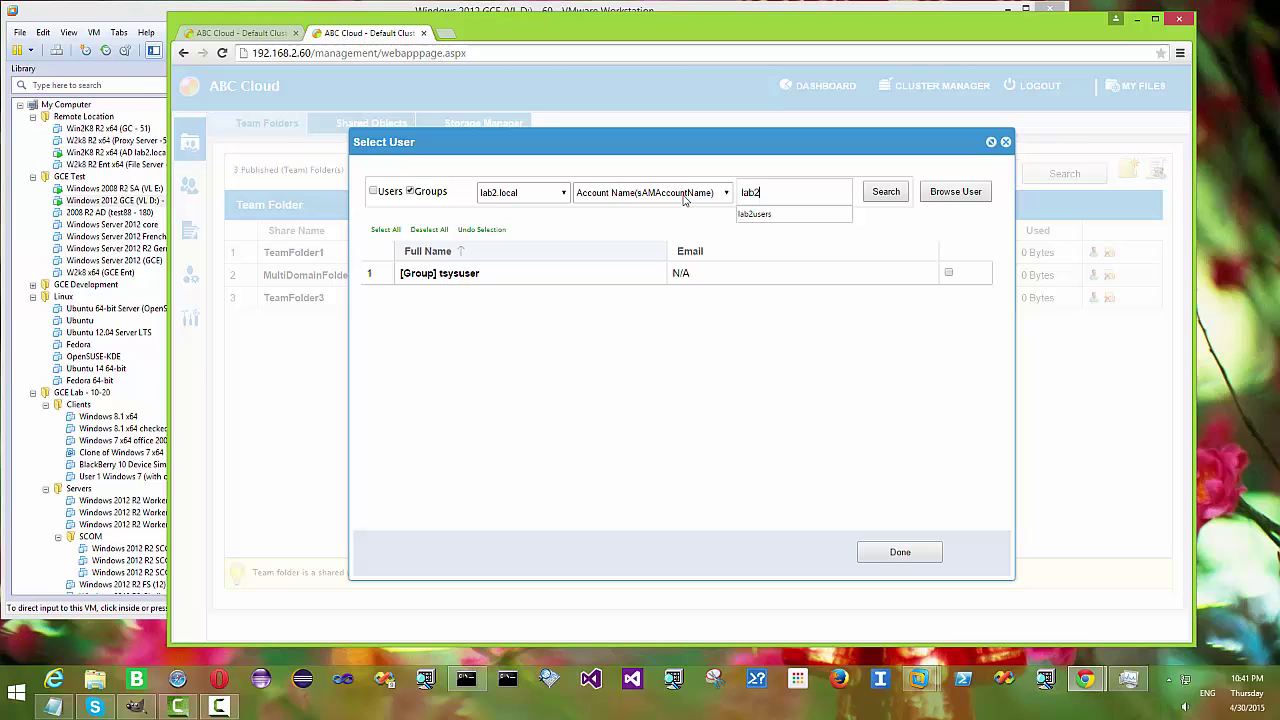
click(886, 191)
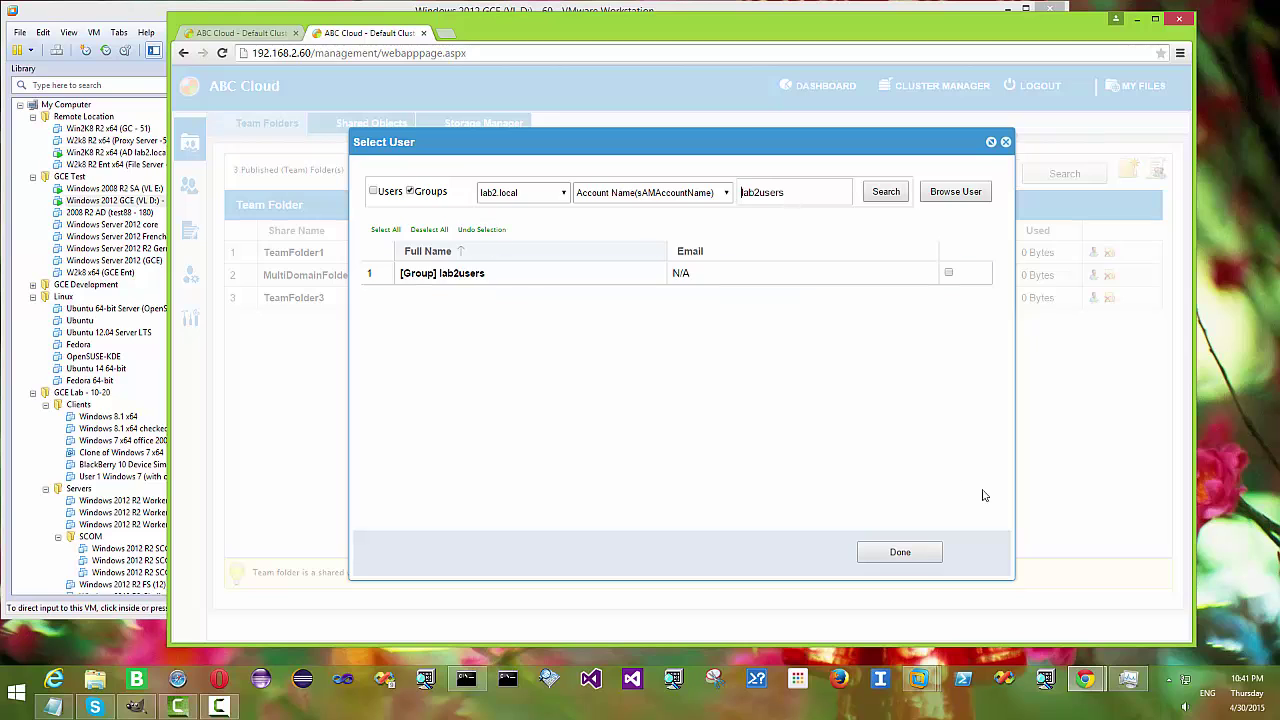
click(1006, 143)
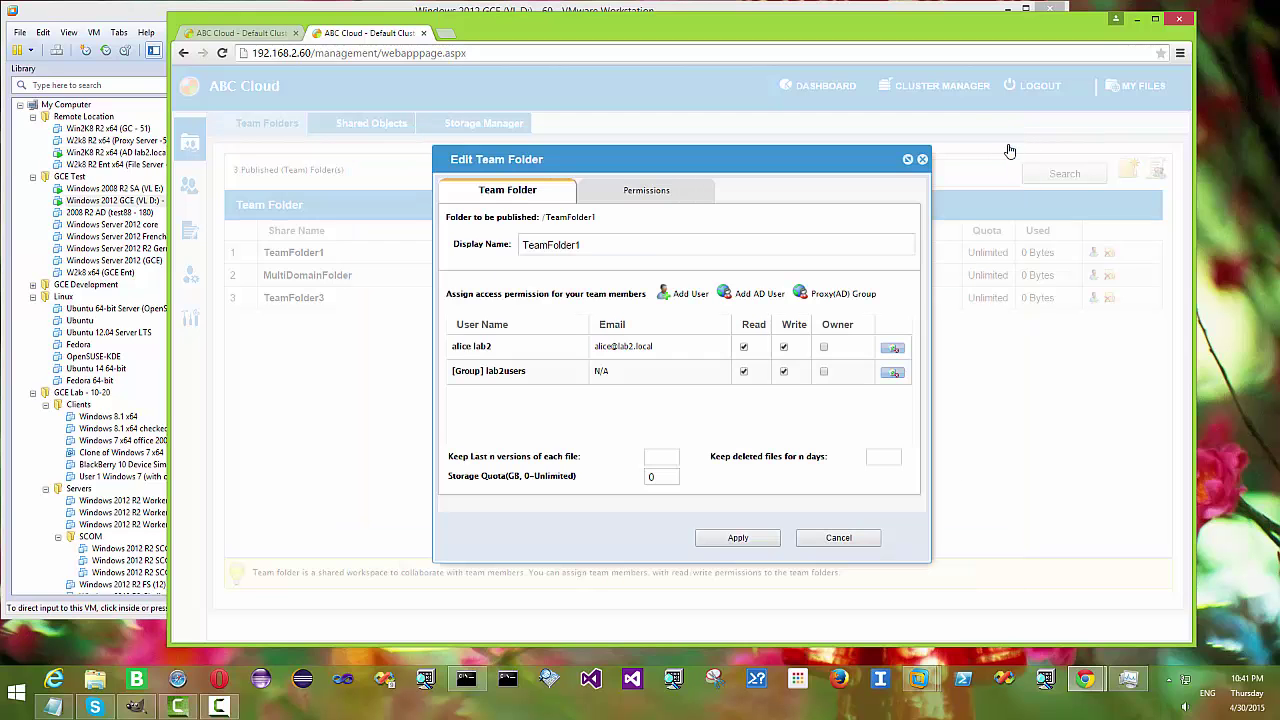
Cancel the folder edit, confirm Multiple AD Domain Support is enabled in Cluster Settings, then list tenants
click(832, 537)
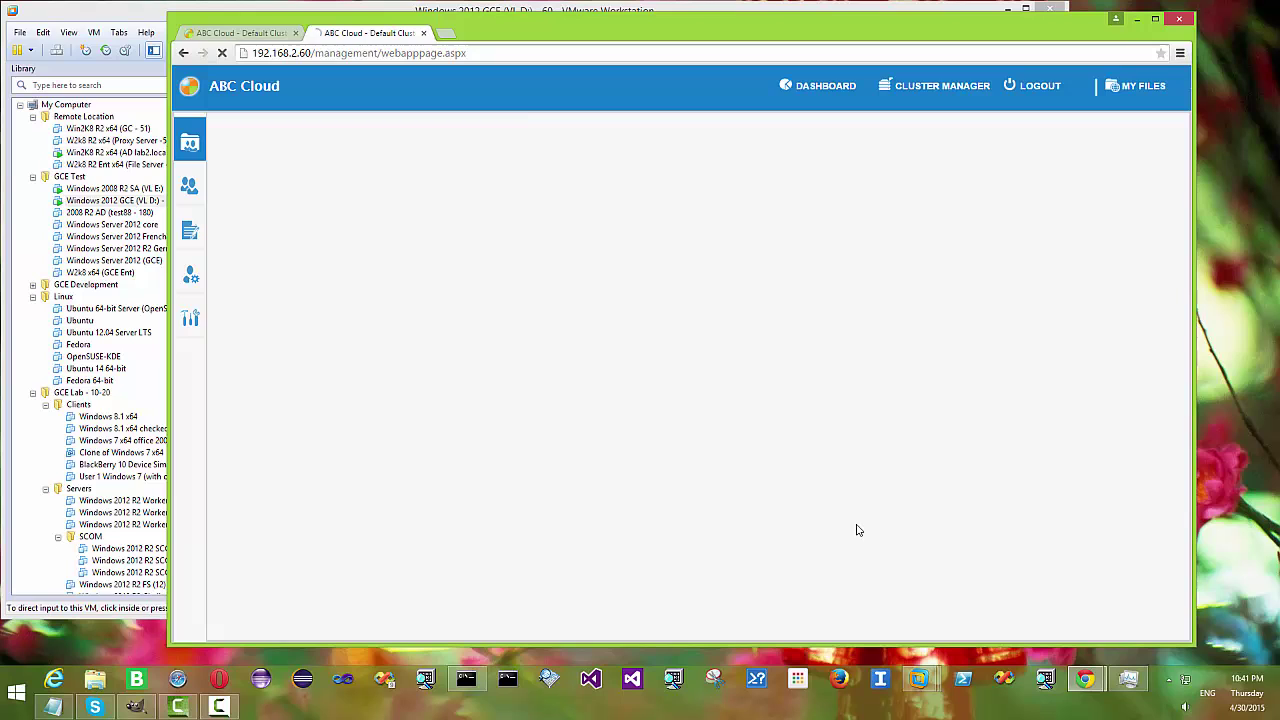
click(937, 88)
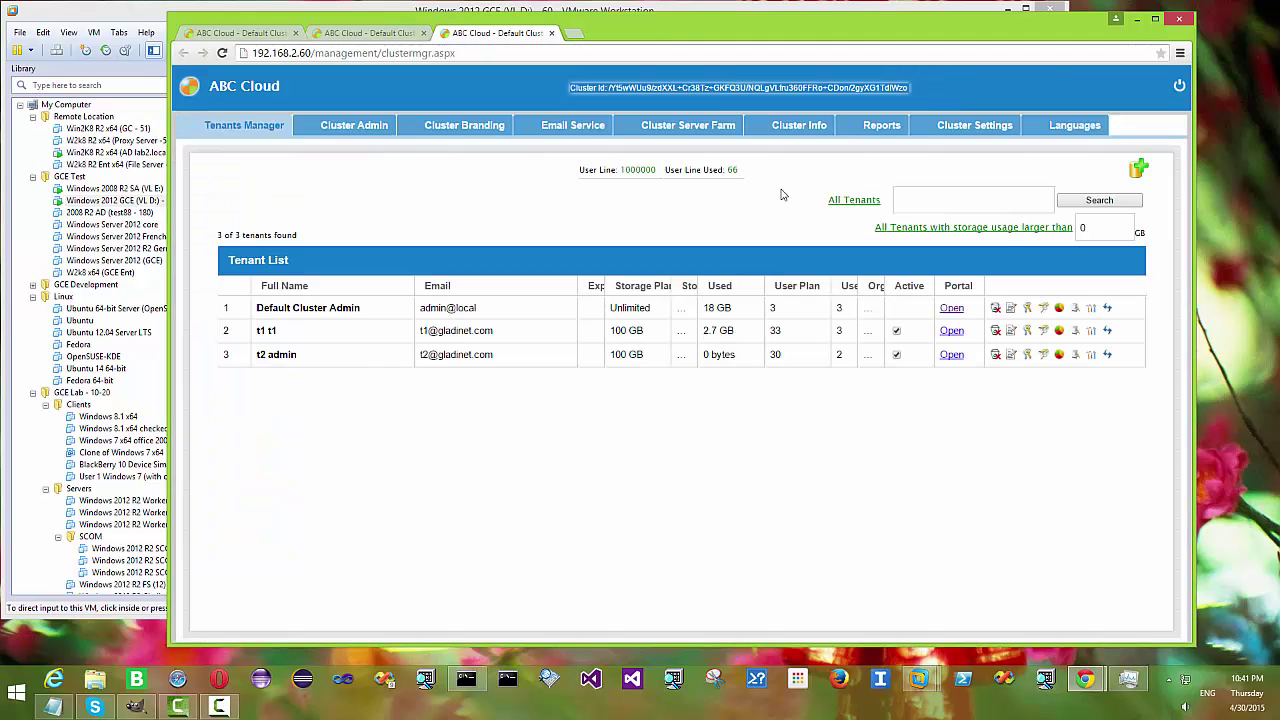
click(991, 128)
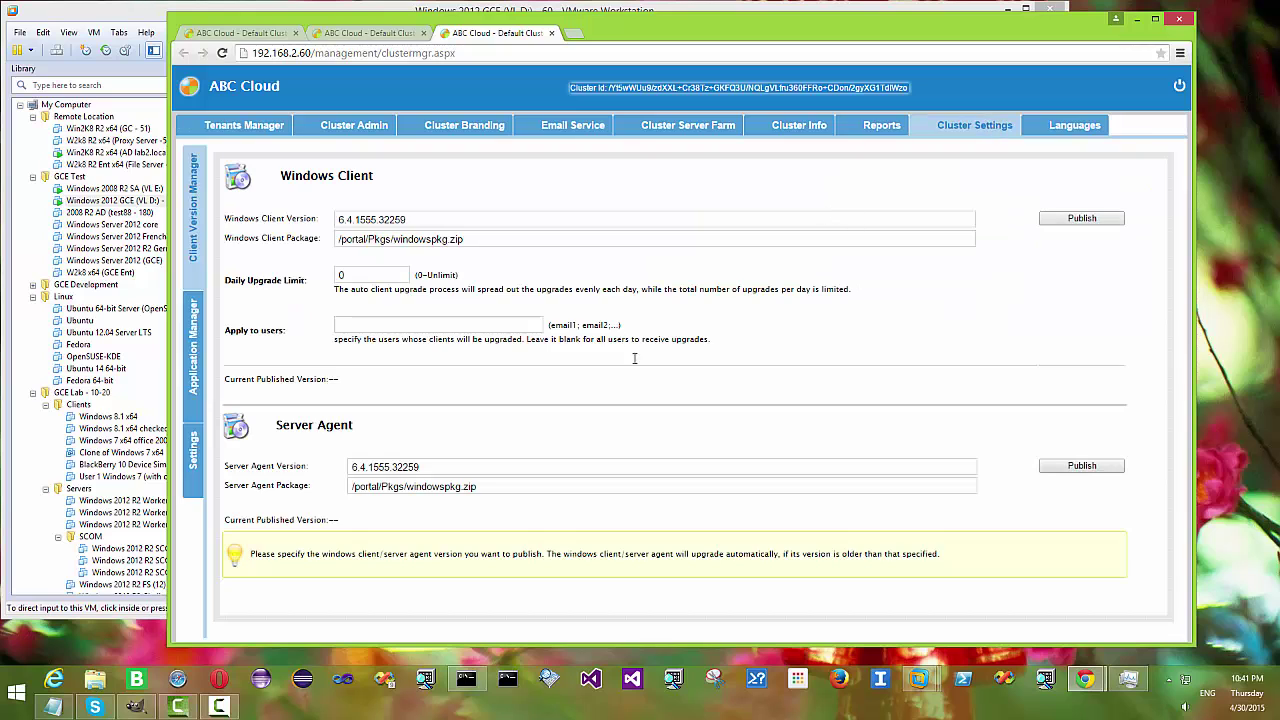
click(192, 465)
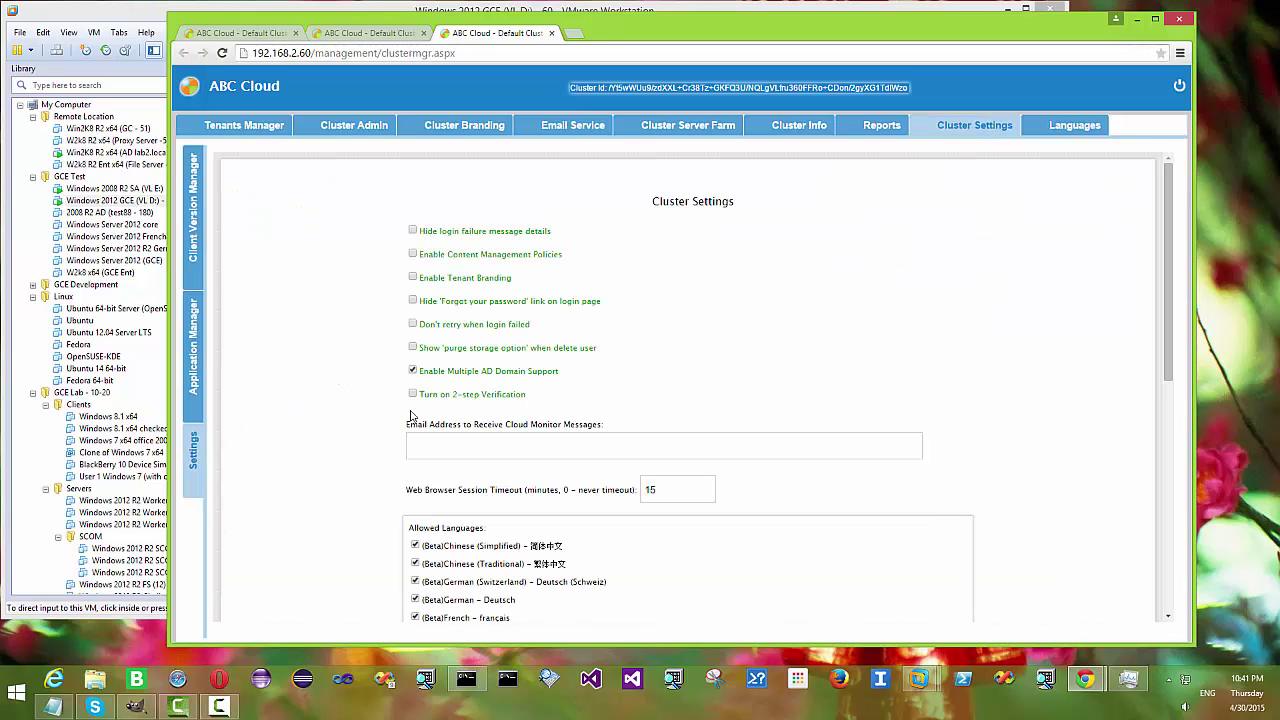
drag(561, 374, 421, 377)
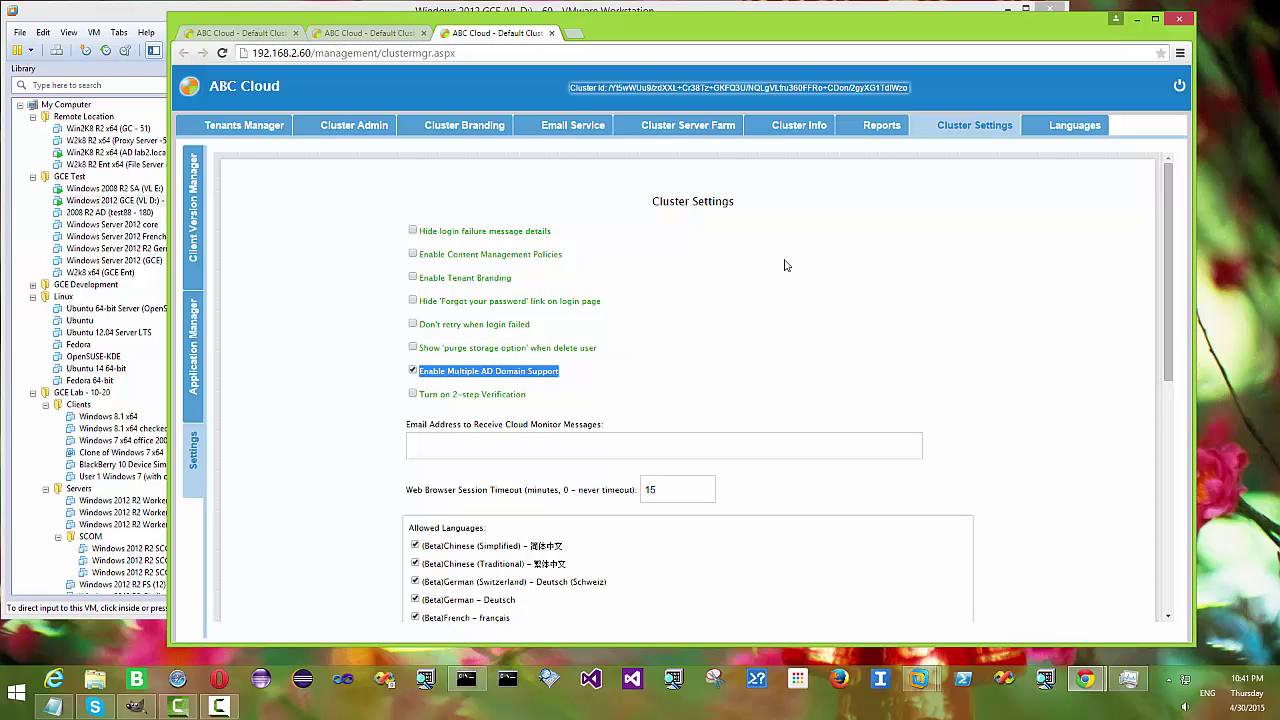
click(241, 132)
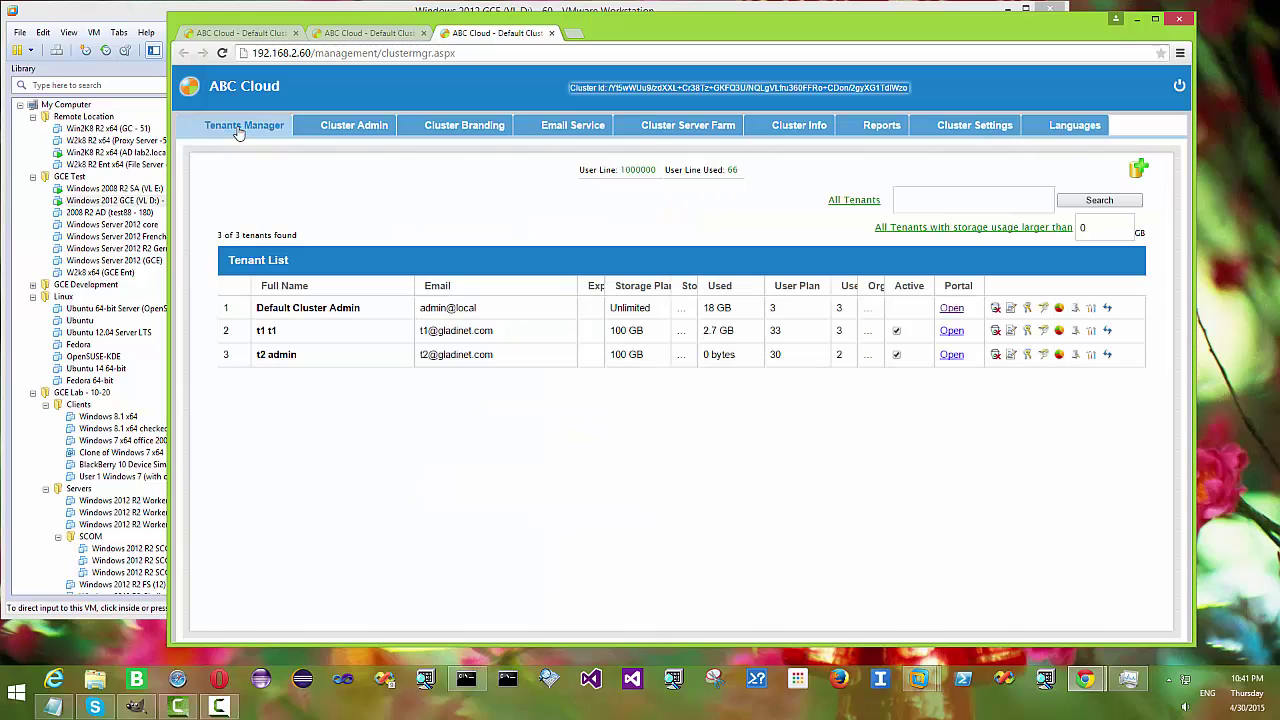
Open Default Cluster Admin's management console, review its two AD domains, then its user list
click(951, 308)
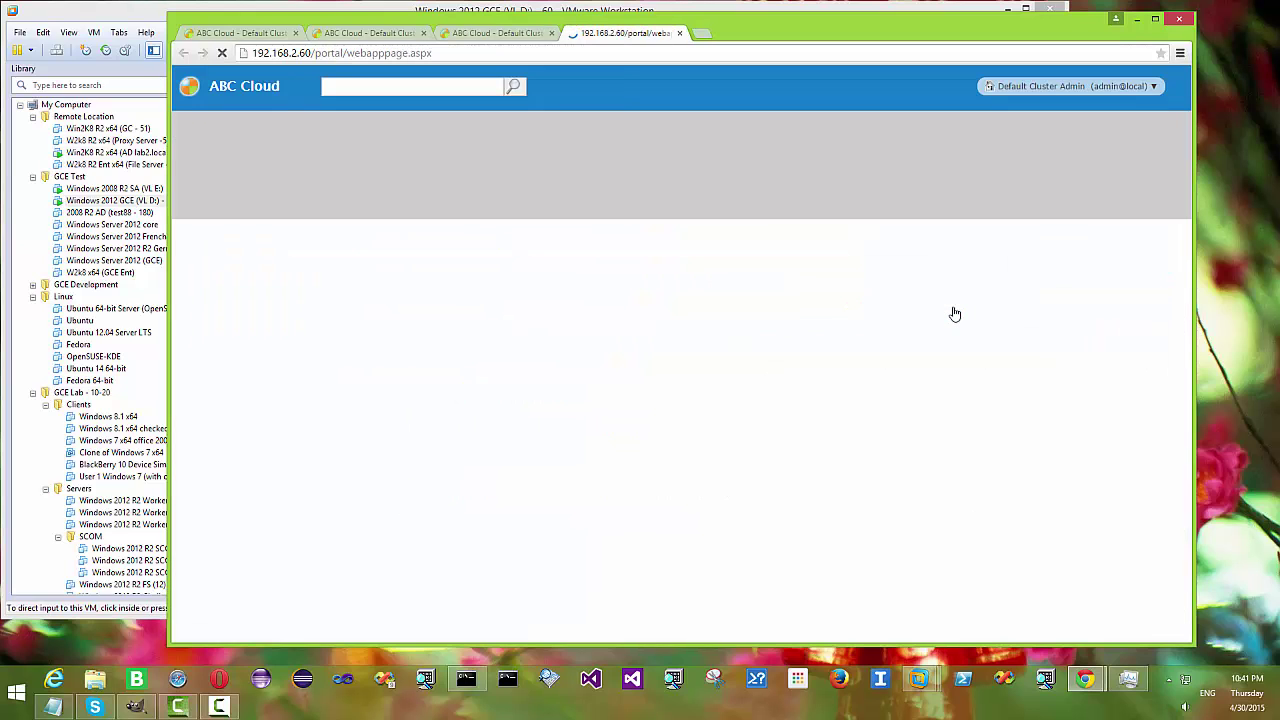
click(1065, 86)
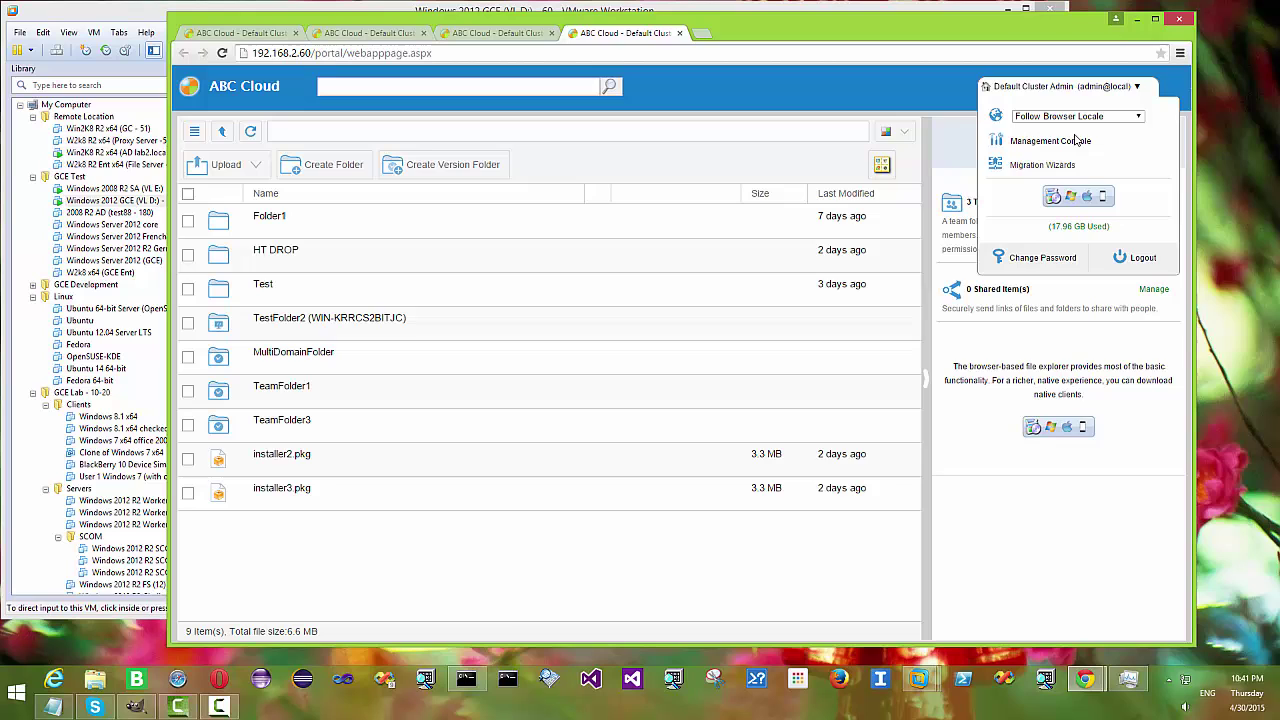
click(1070, 146)
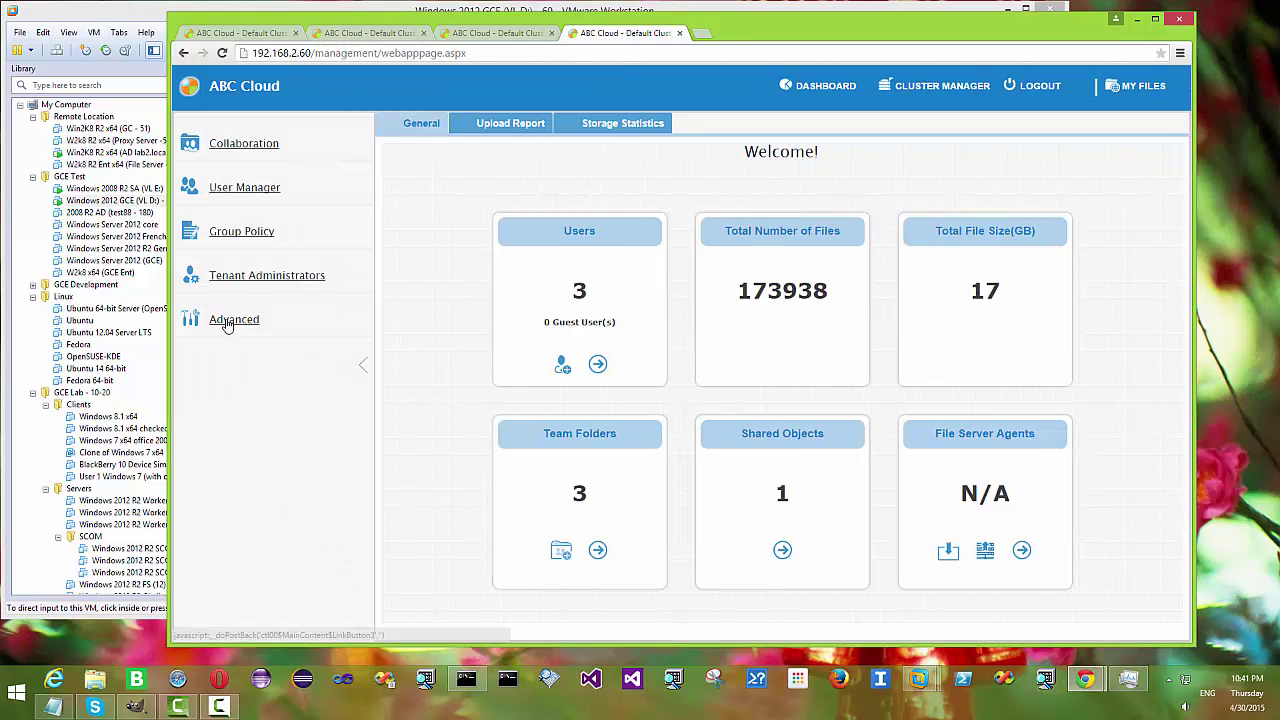
click(232, 320)
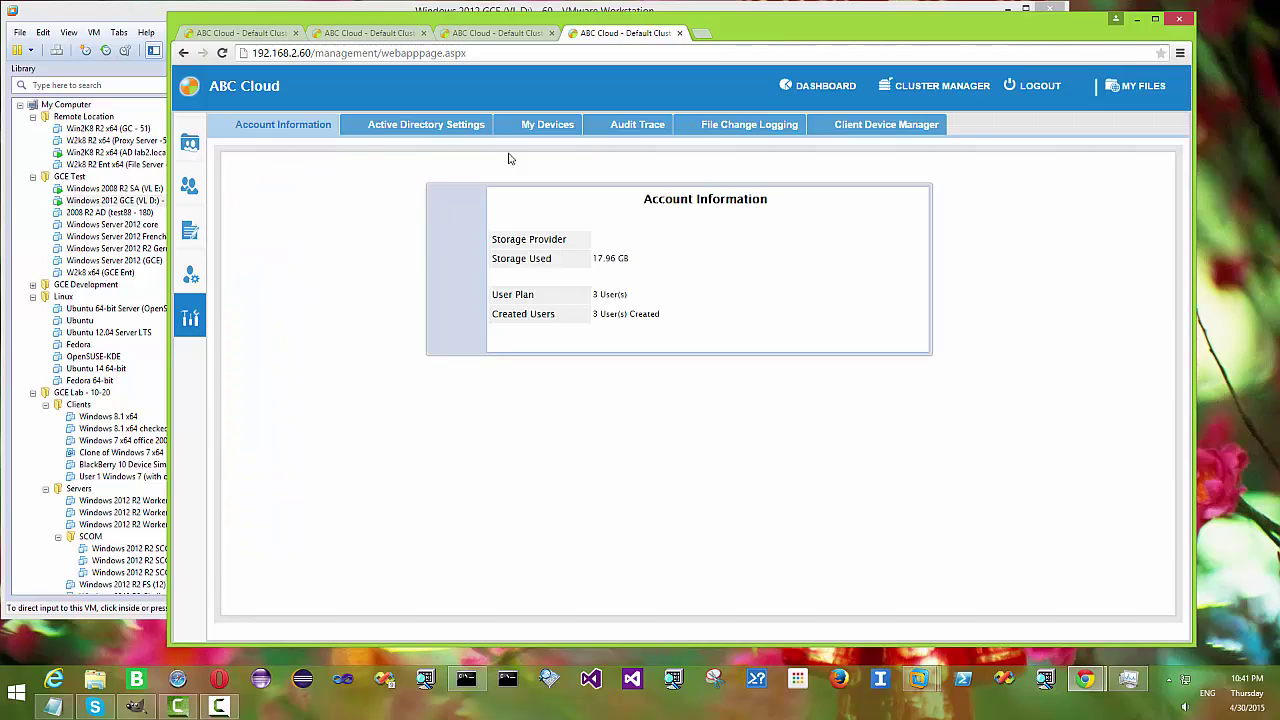
click(455, 136)
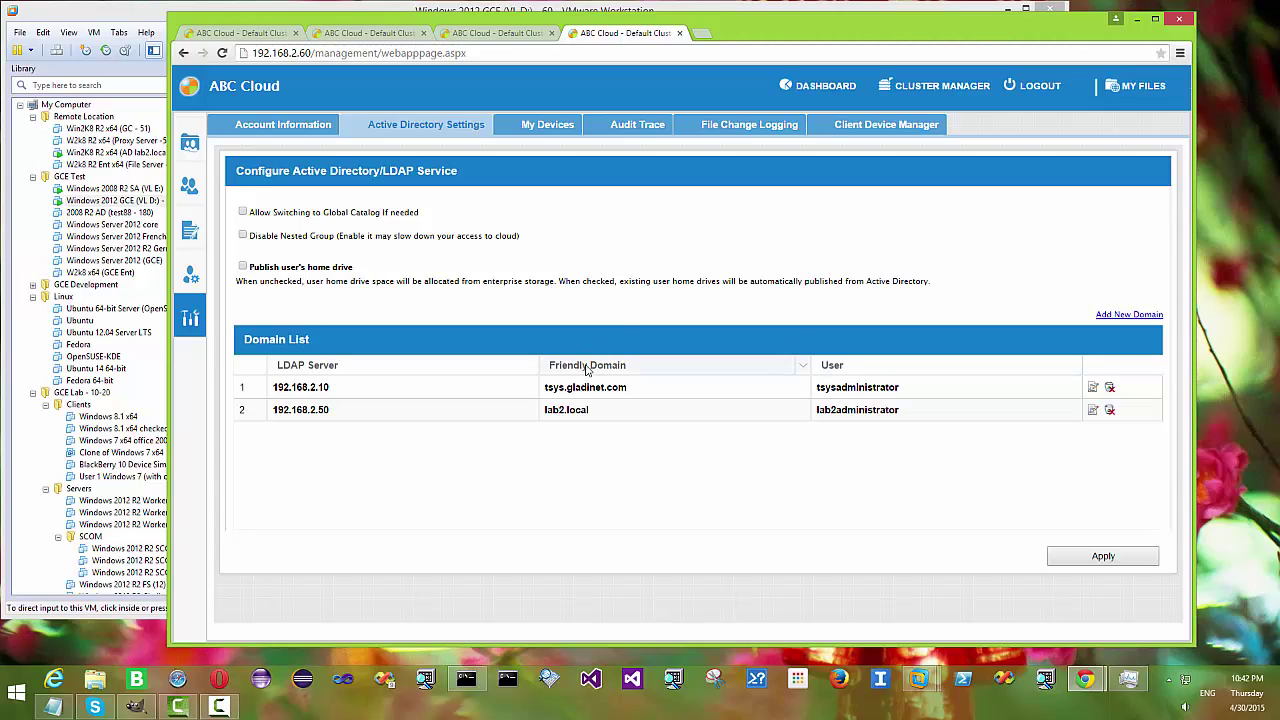
click(254, 196)
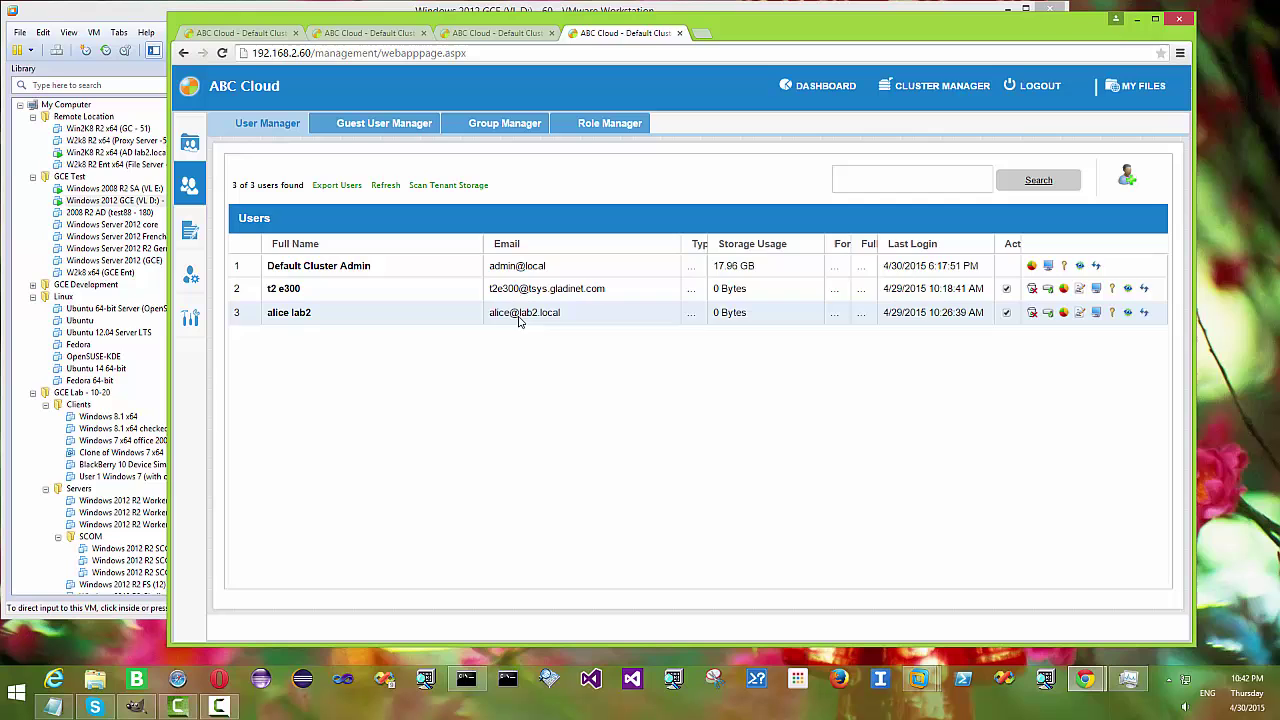
Review MultiDomainFolder's read/write permissions for tsysusers and lab2users, then cancel
mouse_move(195, 141)
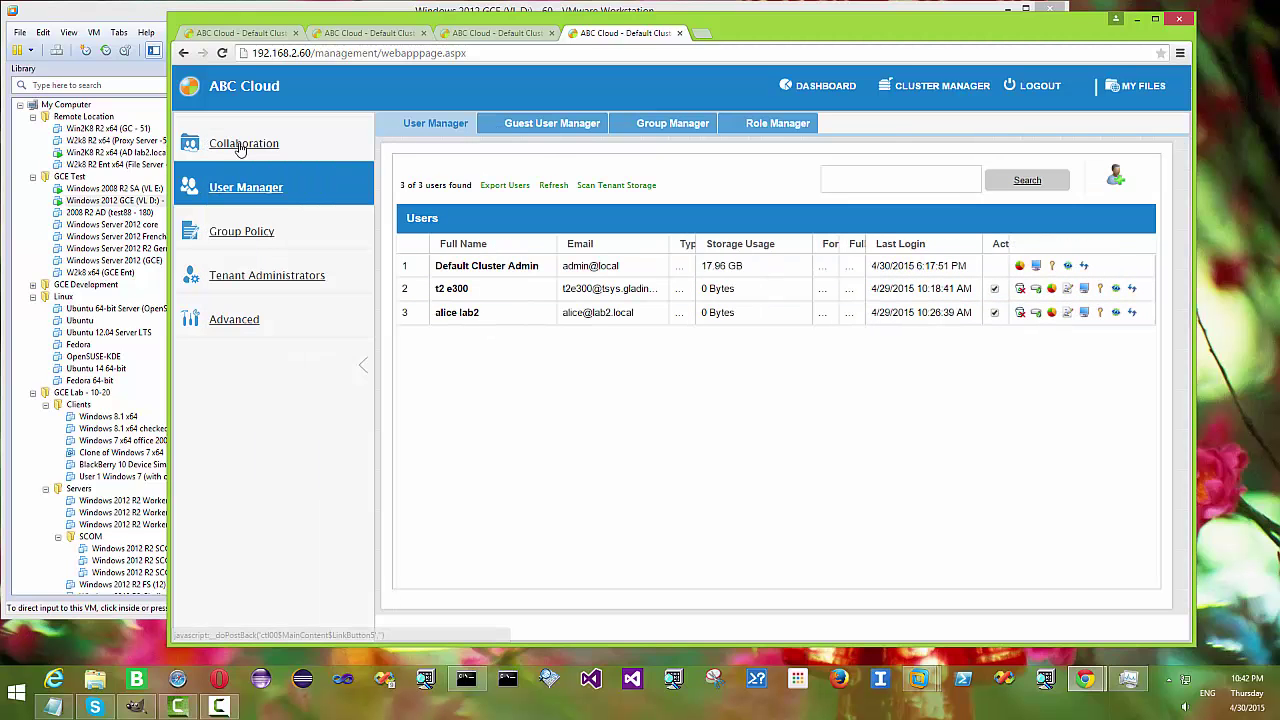
click(240, 146)
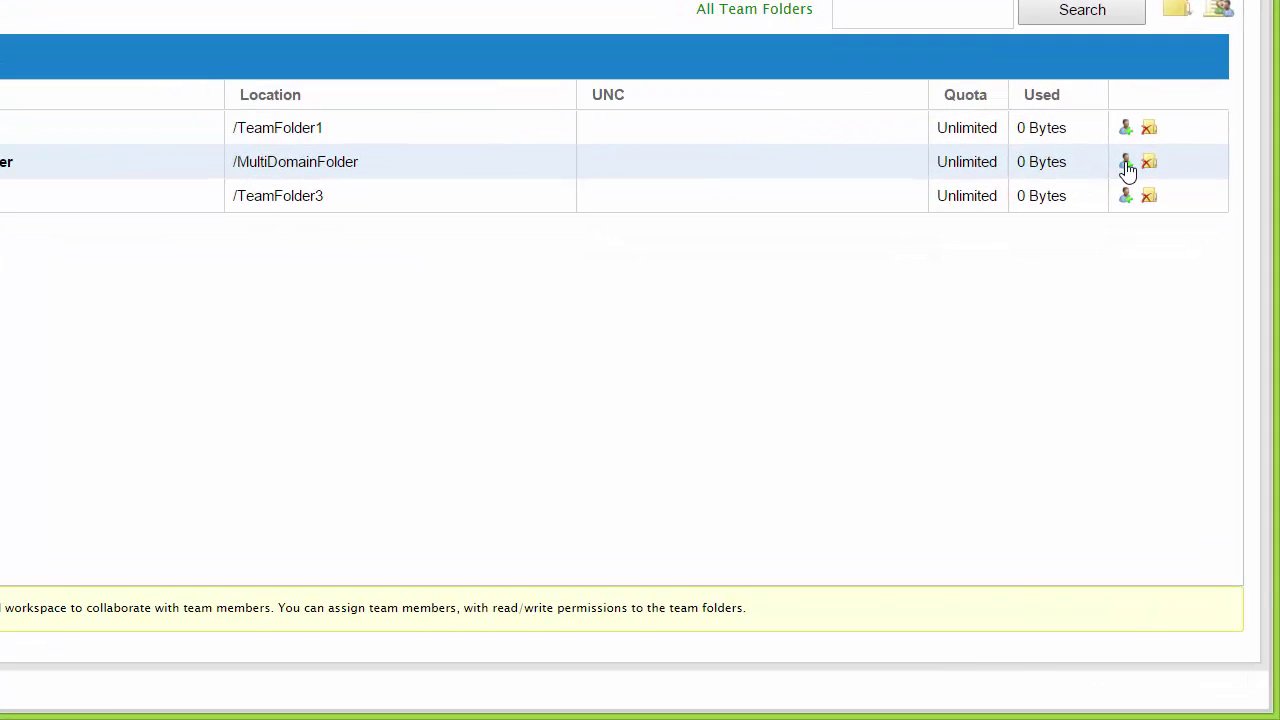
click(1125, 164)
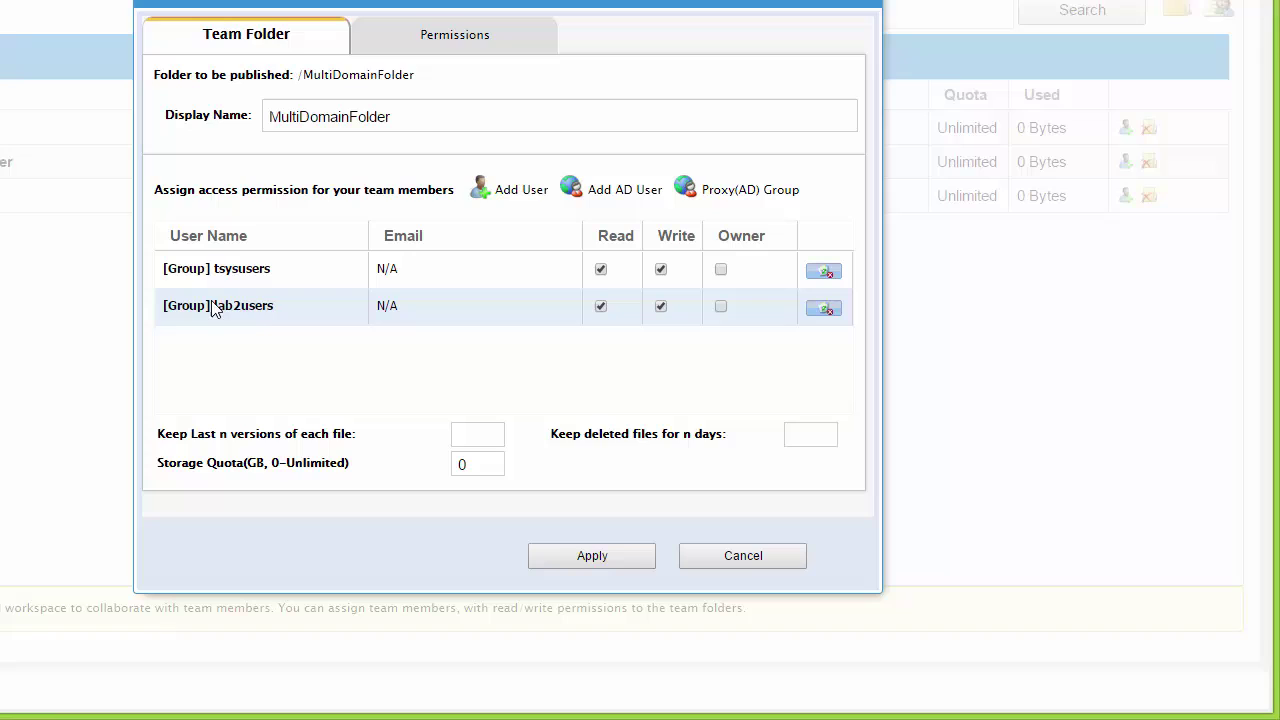
click(757, 560)
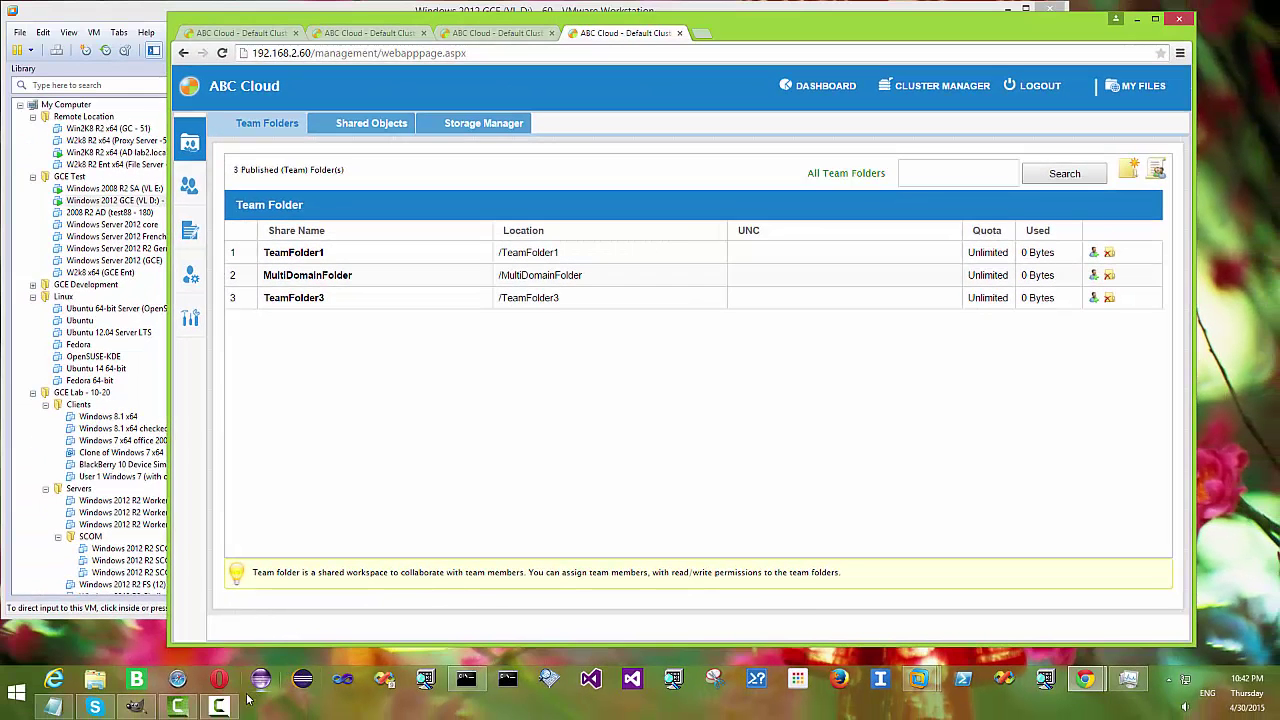
click(219, 707)
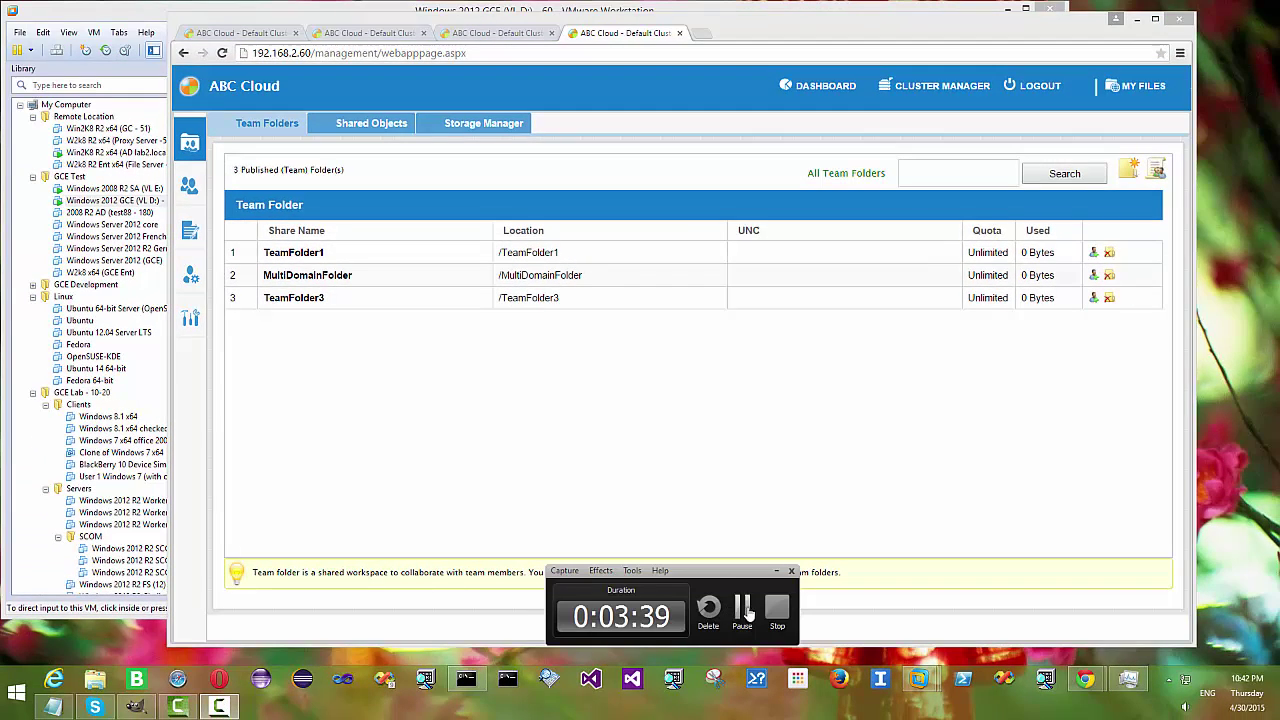